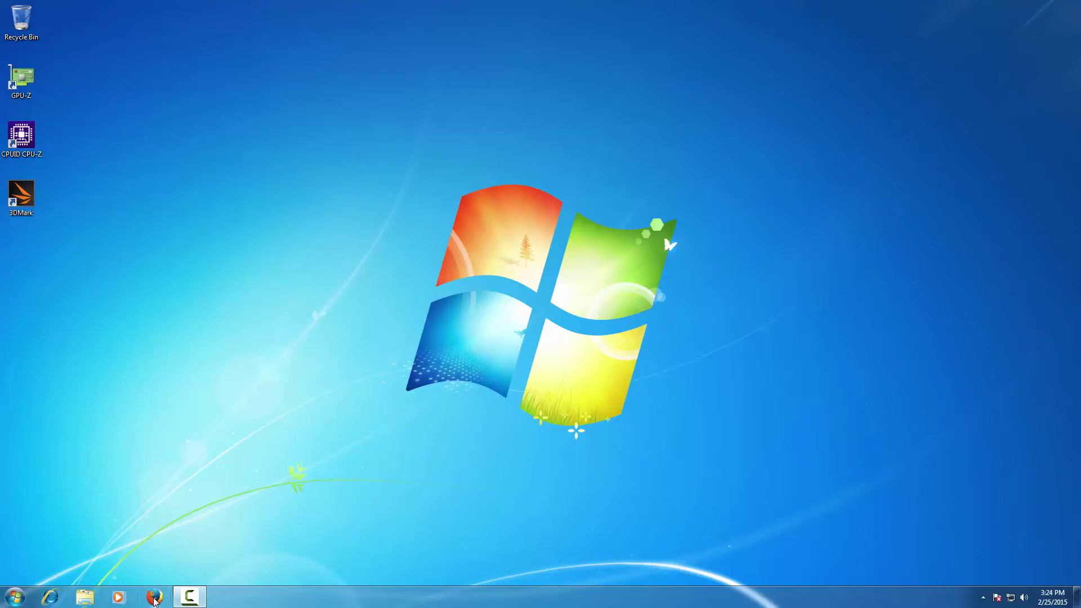
Step: Open hwbot.org in Firefox, go to All Benchmarks, and scroll to the Videocard benchmarks table
{"action": "left_click", "coordinate": [153, 598]}
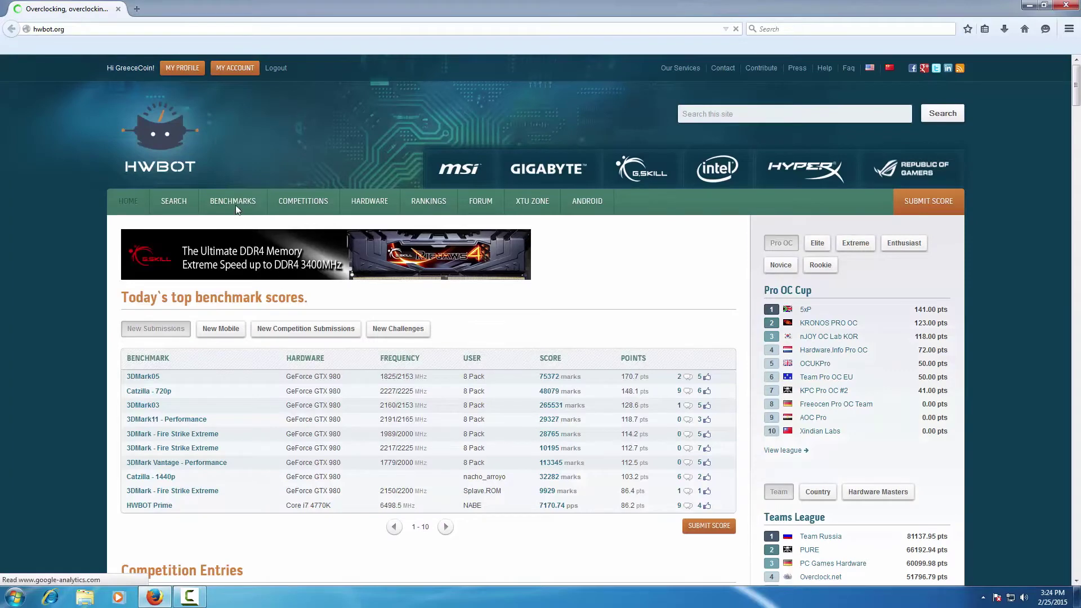
{"action": "left_click", "coordinate": [237, 203]}
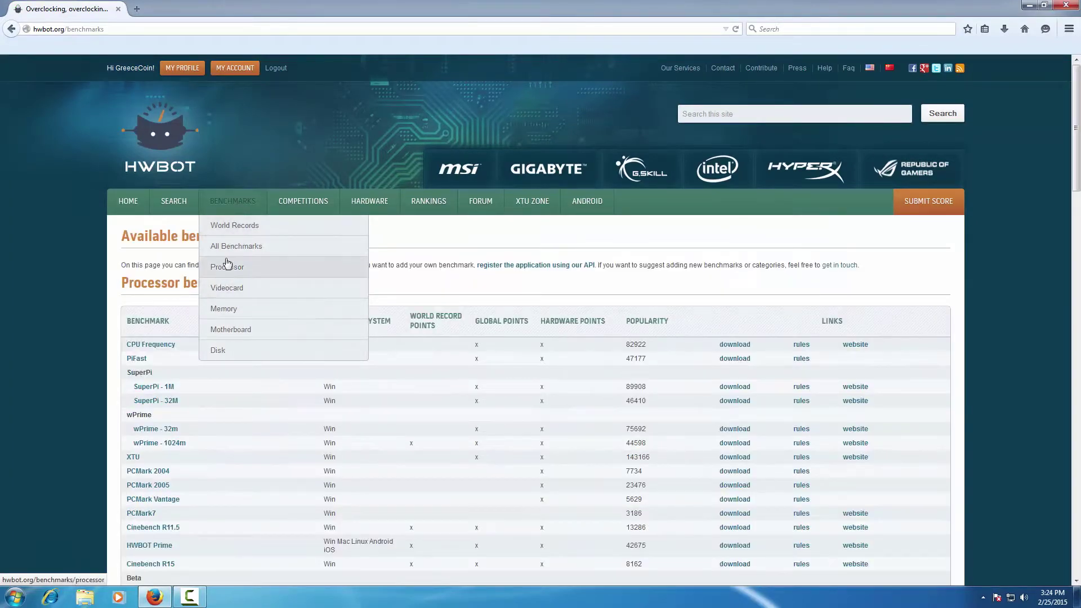
{"action": "scroll", "coordinate": [216, 306], "scroll_direction": "down", "scroll_amount": 5}
{"action": "scroll", "coordinate": [216, 306], "scroll_direction": "down", "scroll_amount": 3}
{"action": "scroll", "coordinate": [216, 306], "scroll_direction": "down", "scroll_amount": 12}
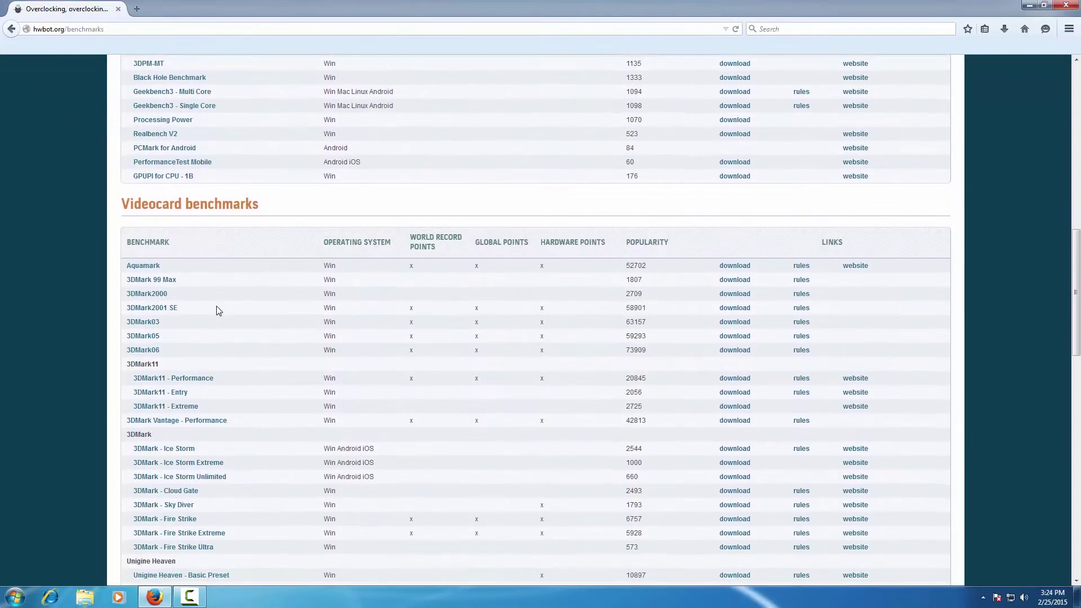
{"action": "scroll", "coordinate": [216, 305], "scroll_direction": "down", "scroll_amount": 1}
{"action": "scroll", "coordinate": [217, 306], "scroll_direction": "down", "scroll_amount": 5}
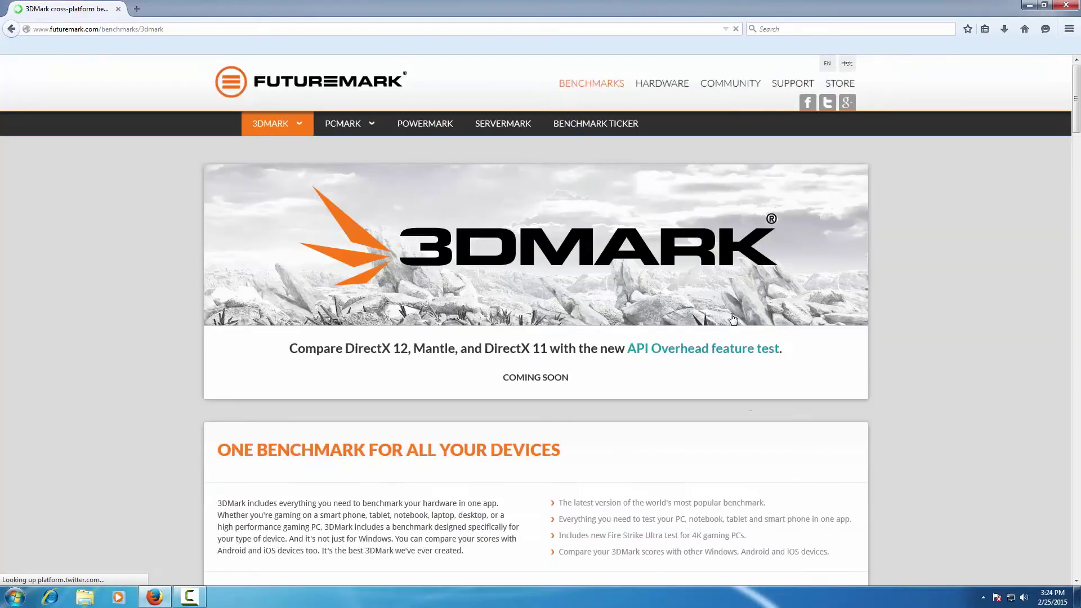
Step: Download the free 3DMark Basic Edition for Windows through the Filehorse mirror
{"action": "scroll", "coordinate": [731, 313], "scroll_direction": "down", "scroll_amount": 8}
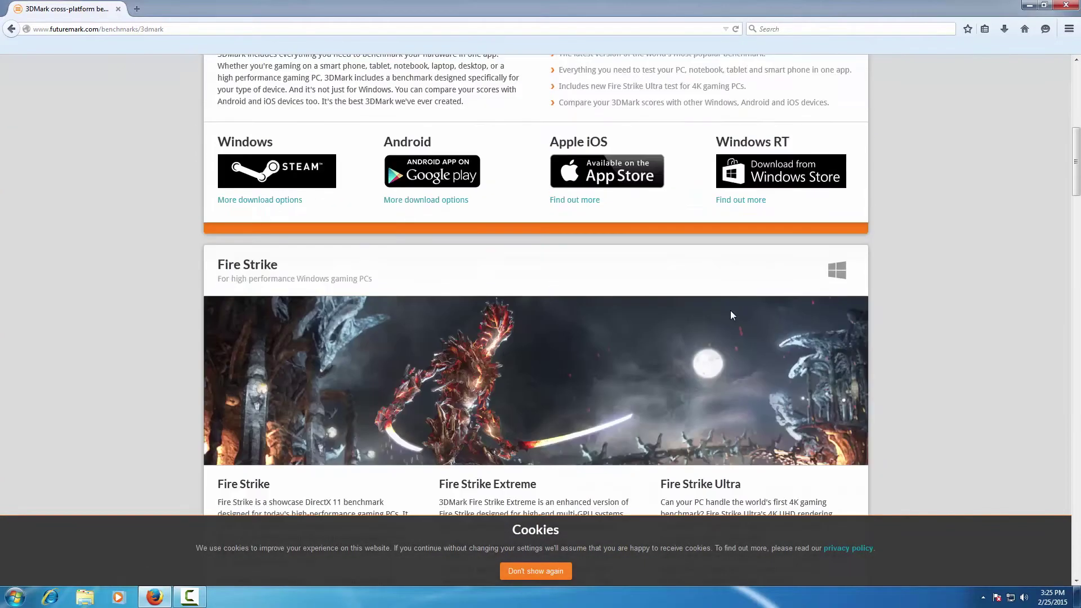
{"action": "left_click", "coordinate": [298, 201]}
{"action": "scroll", "coordinate": [298, 201], "scroll_direction": "down", "scroll_amount": 4}
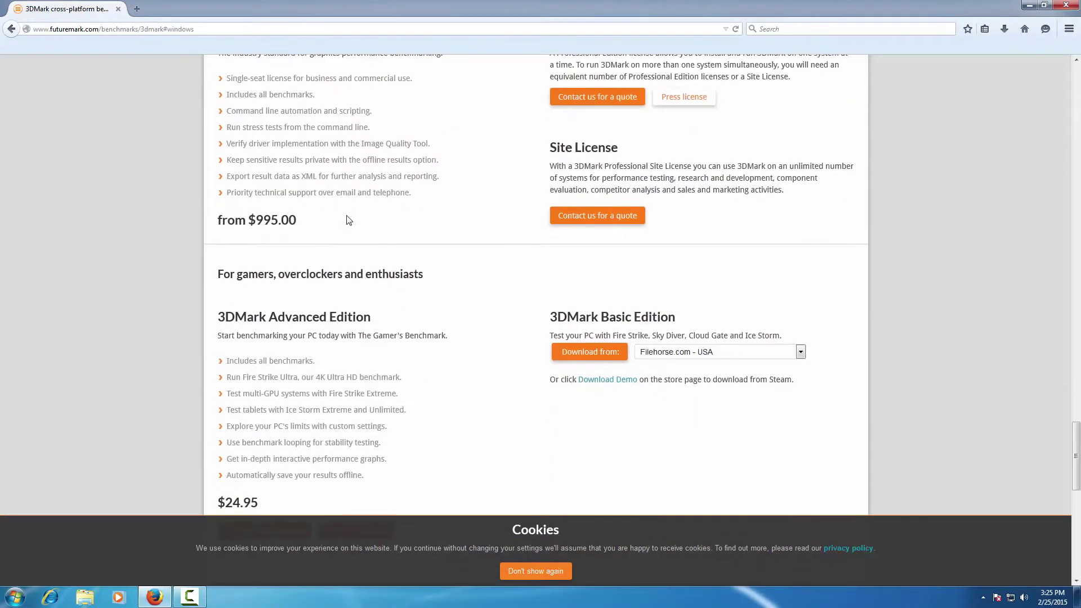
{"action": "scroll", "coordinate": [346, 220], "scroll_direction": "down", "scroll_amount": 2}
{"action": "scroll", "coordinate": [350, 216], "scroll_direction": "down", "scroll_amount": 1}
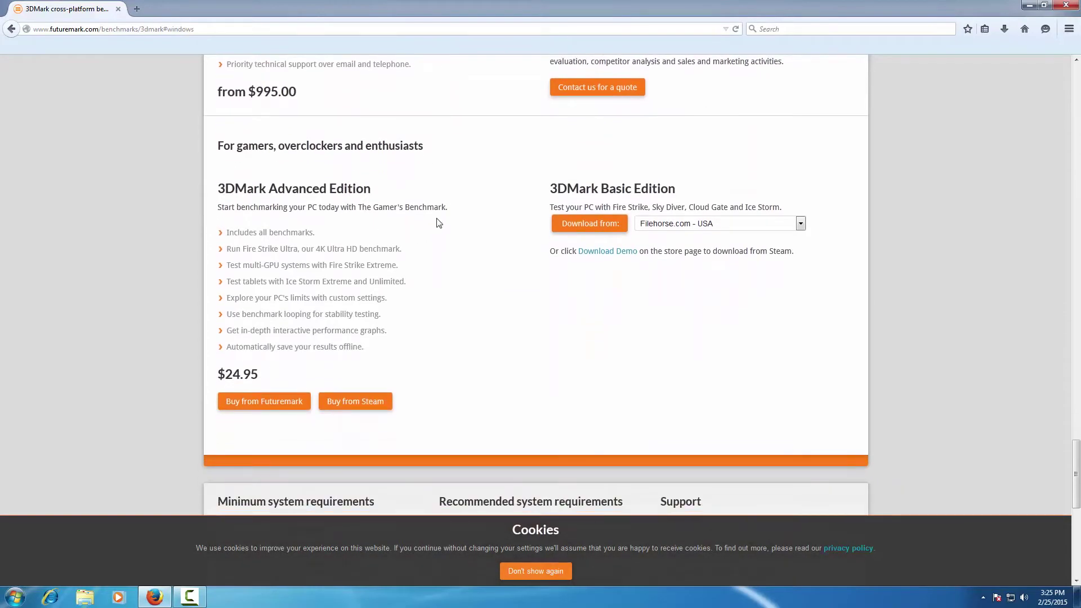
{"action": "left_click", "coordinate": [592, 225]}
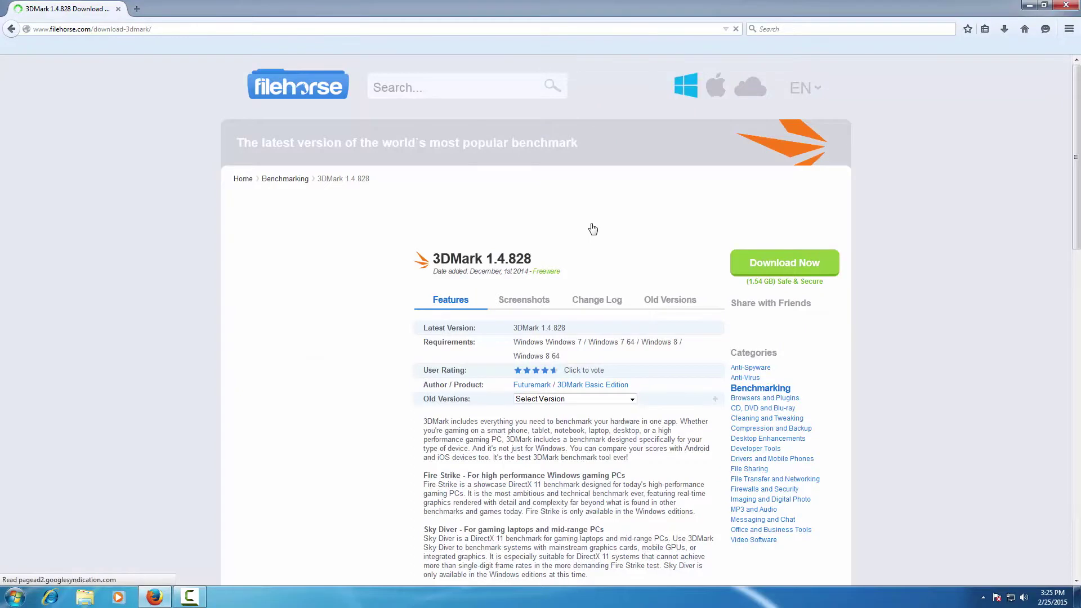
{"action": "left_click", "coordinate": [759, 273]}
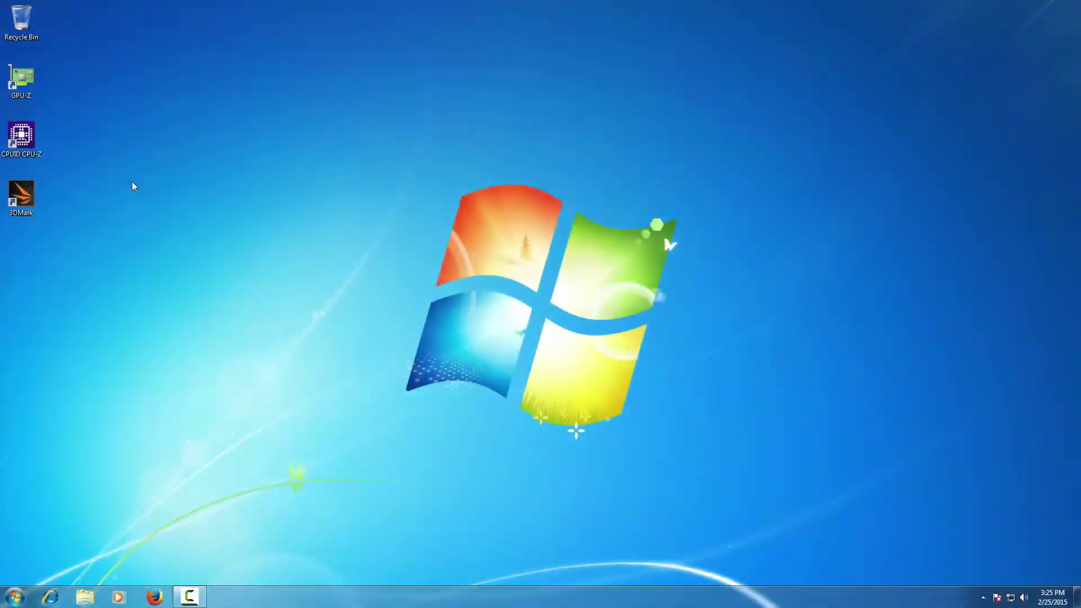
Step: Launch 3DMark and run the Sky Diver benchmark, which scores 11124
{"action": "double_click", "coordinate": [28, 204]}
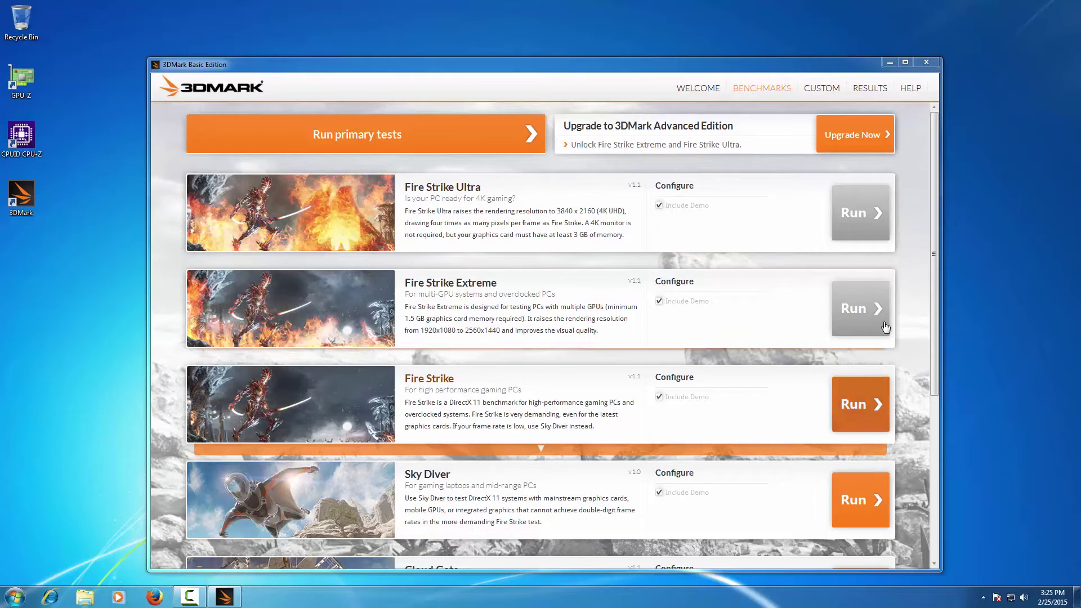
{"action": "left_click_drag", "start_coordinate": [932, 303], "coordinate": [931, 420]}
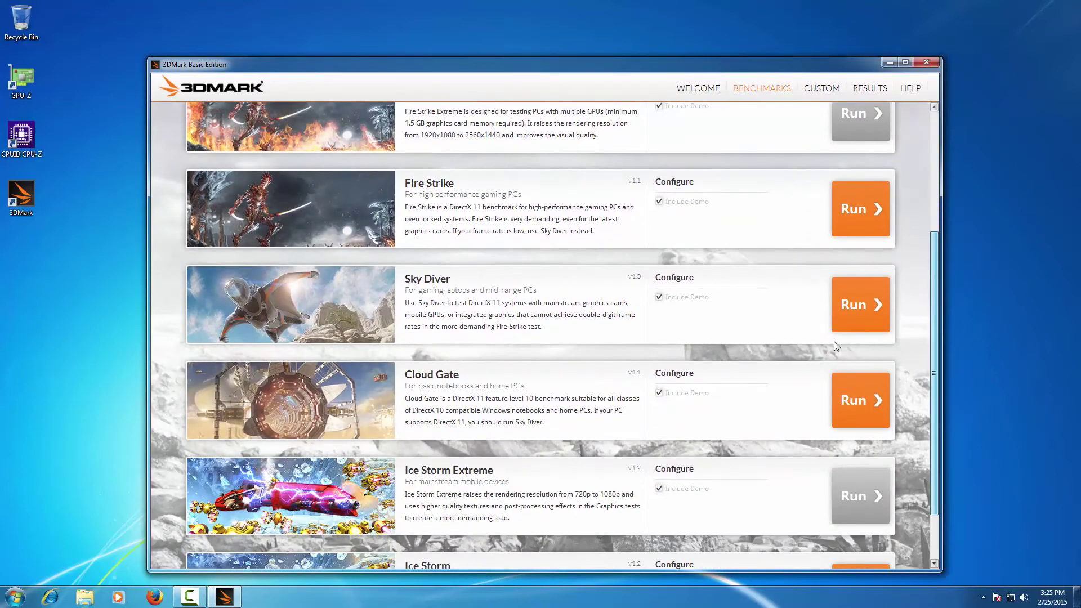
{"action": "left_click", "coordinate": [662, 299]}
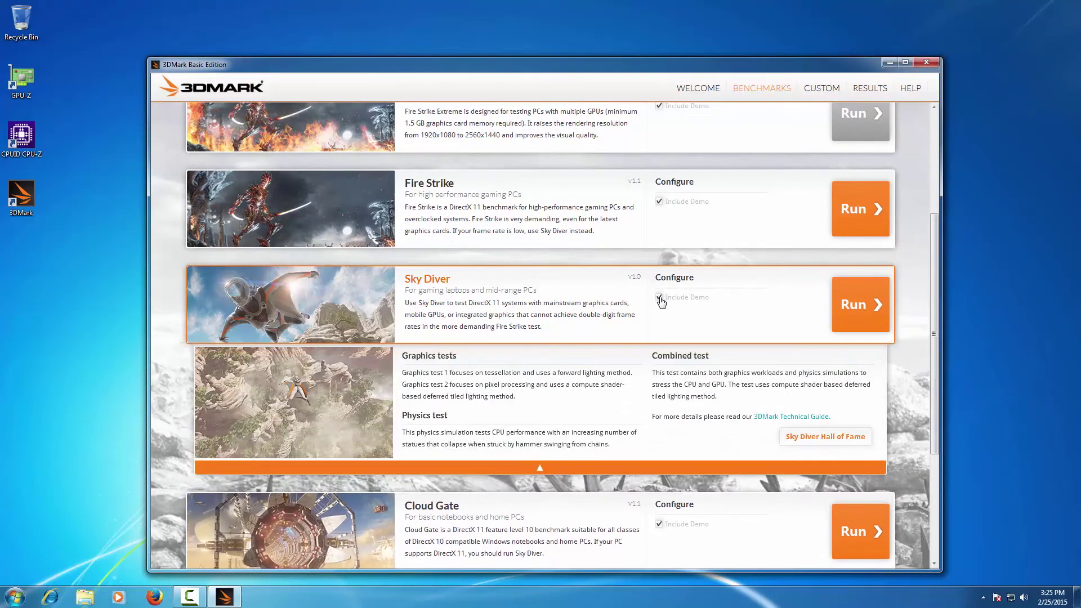
{"action": "left_click", "coordinate": [855, 307]}
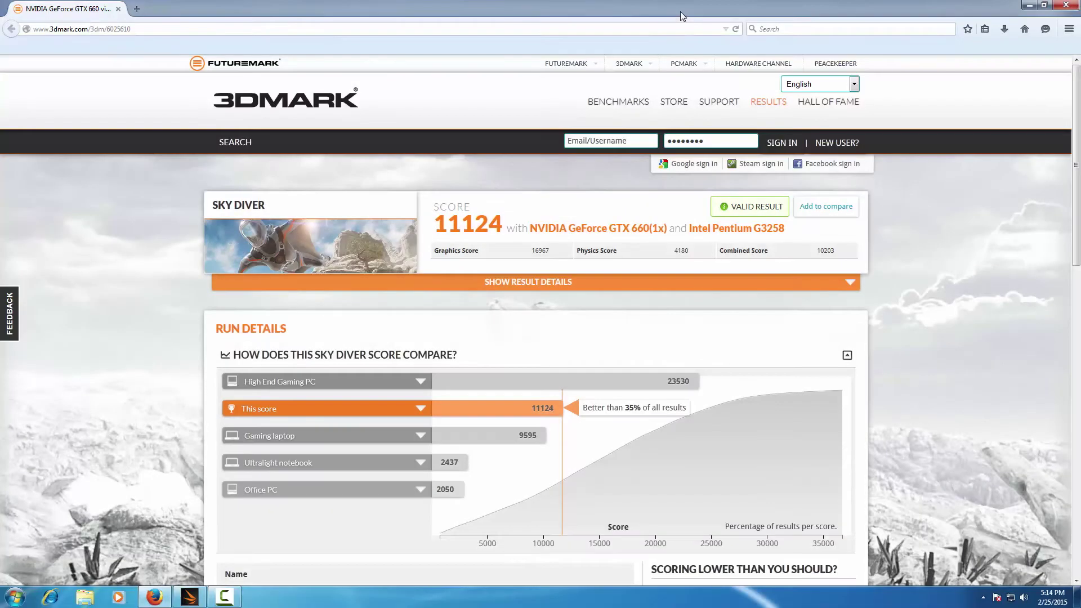
Step: Snap the Sky Diver result page to the right half and move 3DMark to the upper left
{"action": "double_click", "coordinate": [679, 11]}
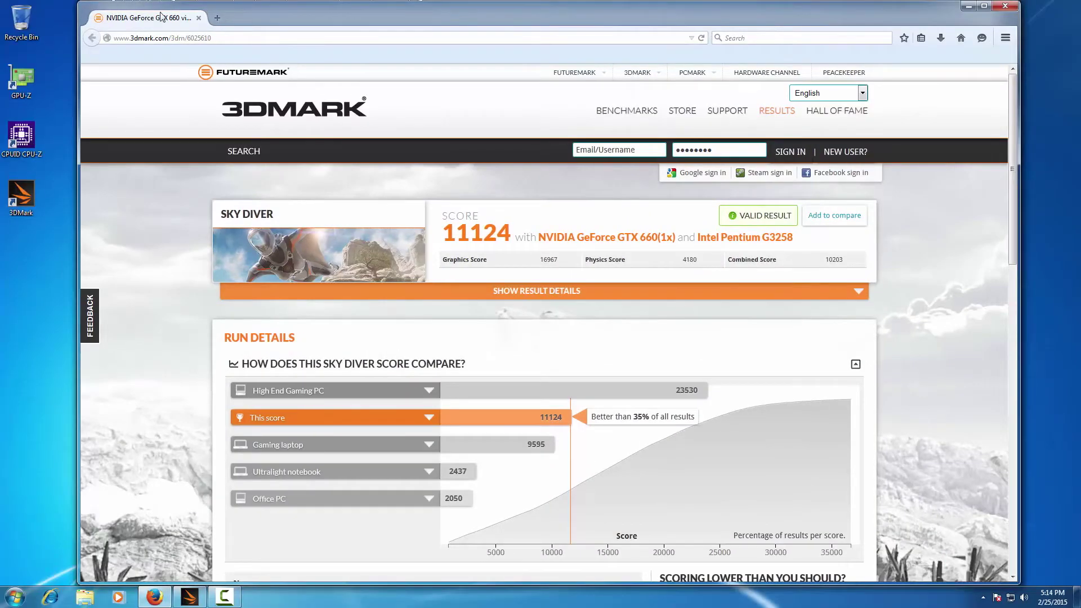
{"action": "left_click_drag", "start_coordinate": [233, 21], "coordinate": [1078, 115]}
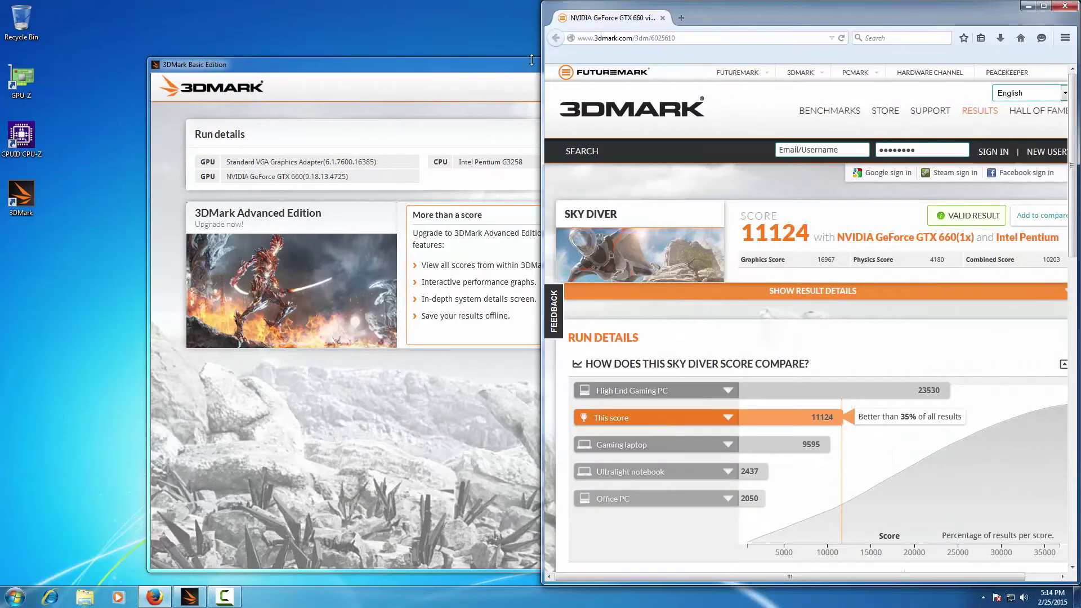
{"action": "left_click_drag", "start_coordinate": [531, 63], "coordinate": [434, 12]}
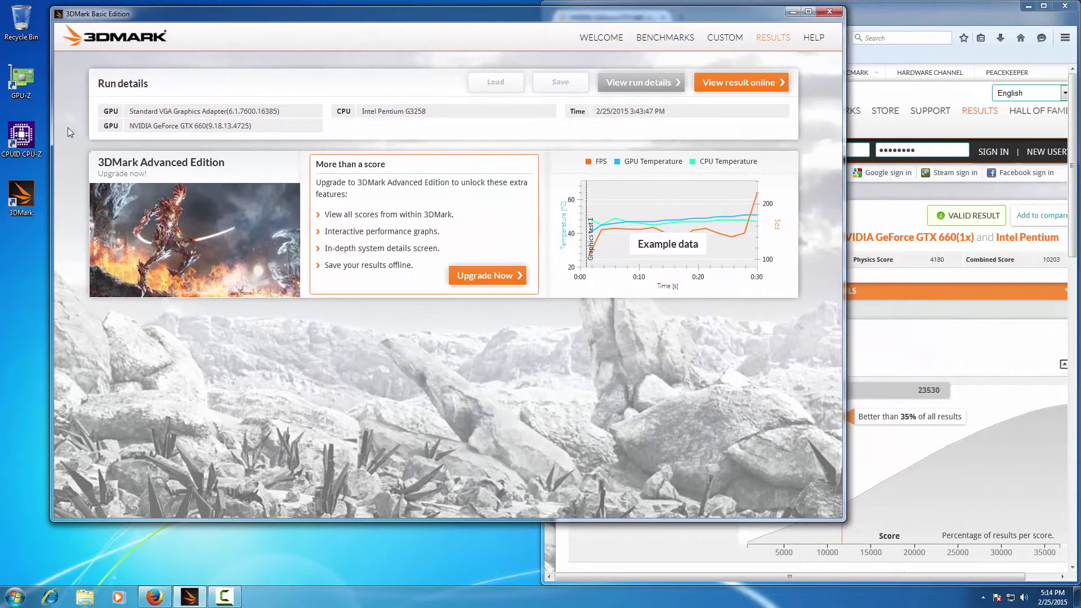
{"action": "double_click", "coordinate": [35, 138]}
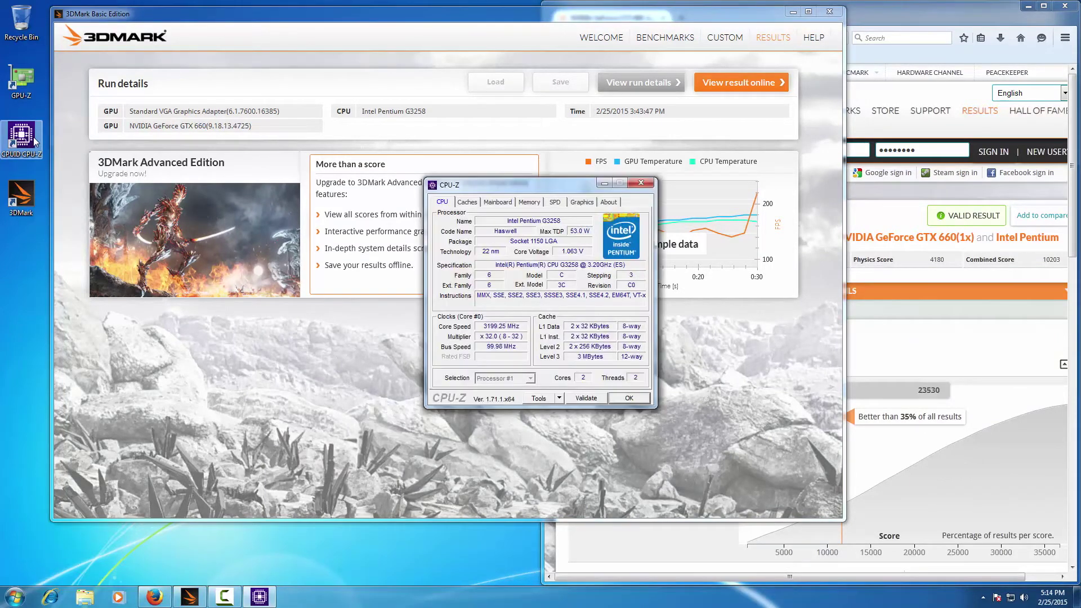
Step: Place CPU-Z (CPU and Memory views) and GPU-Z side by side along the bottom
{"action": "mouse_move", "coordinate": [484, 120]}
{"action": "left_mouse_down"}
{"action": "mouse_move", "coordinate": [347, 243]}
{"action": "mouse_move", "coordinate": [124, 321]}
{"action": "left_mouse_up"}
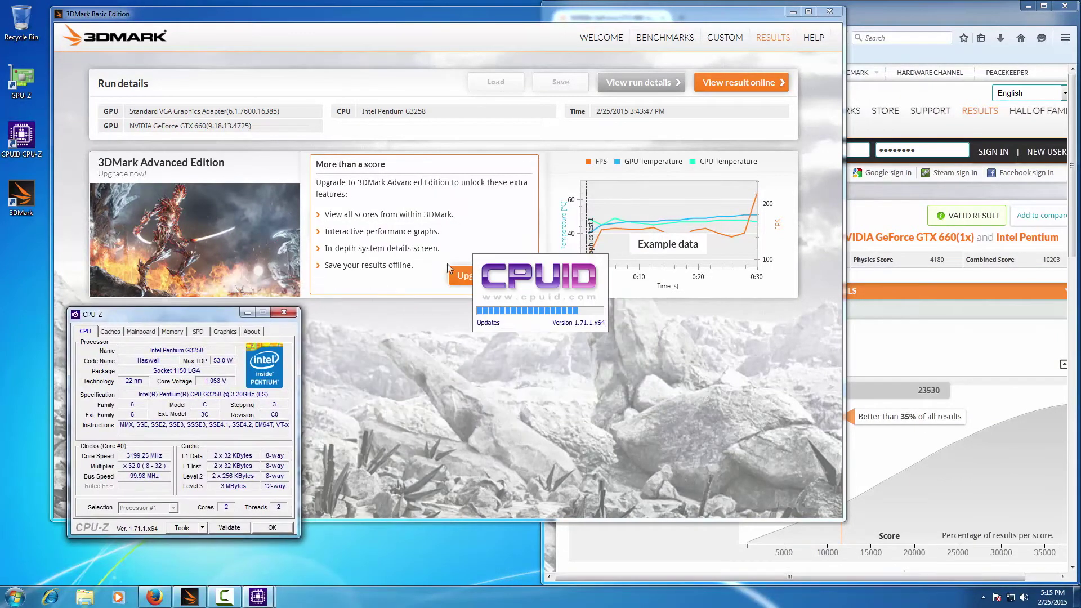
{"action": "left_click", "coordinate": [528, 201]}
{"action": "left_click_drag", "start_coordinate": [522, 193], "coordinate": [403, 324]}
{"action": "double_click", "coordinate": [20, 79]}
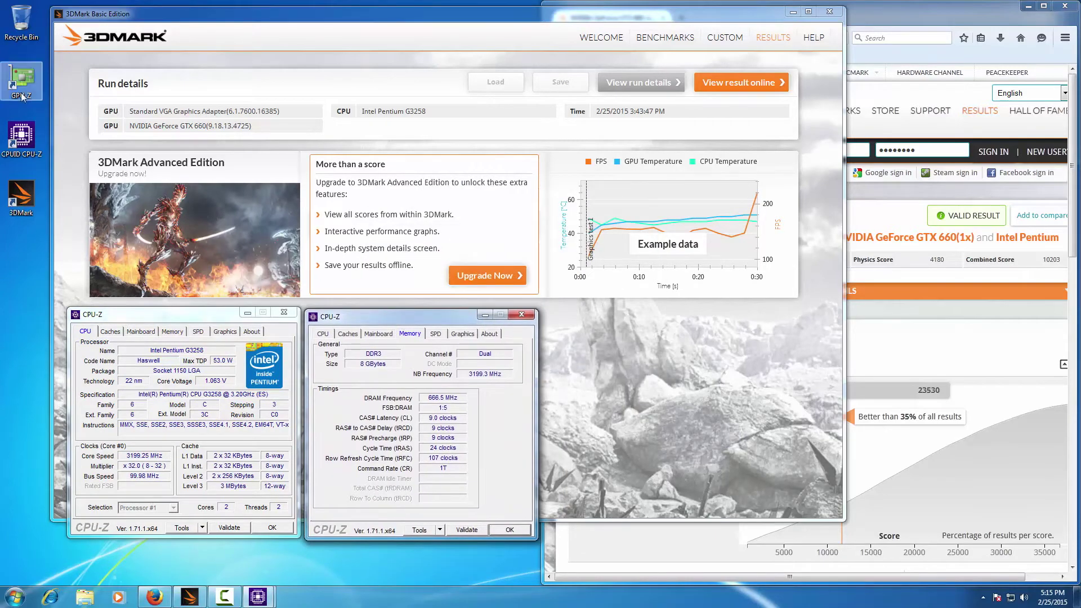
{"action": "left_click", "coordinate": [570, 308]}
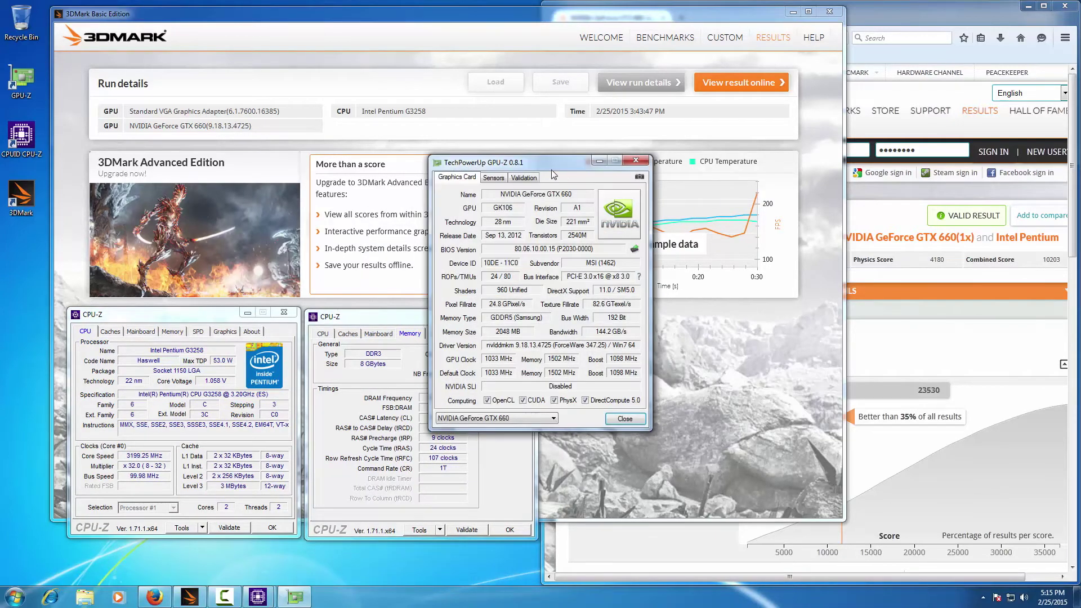
{"action": "left_click_drag", "start_coordinate": [552, 159], "coordinate": [667, 315]}
Step: Bring the Sky Diver score page forward and permanently dismiss the GPU-Z screenshot tip
{"action": "left_click", "coordinate": [886, 17]}
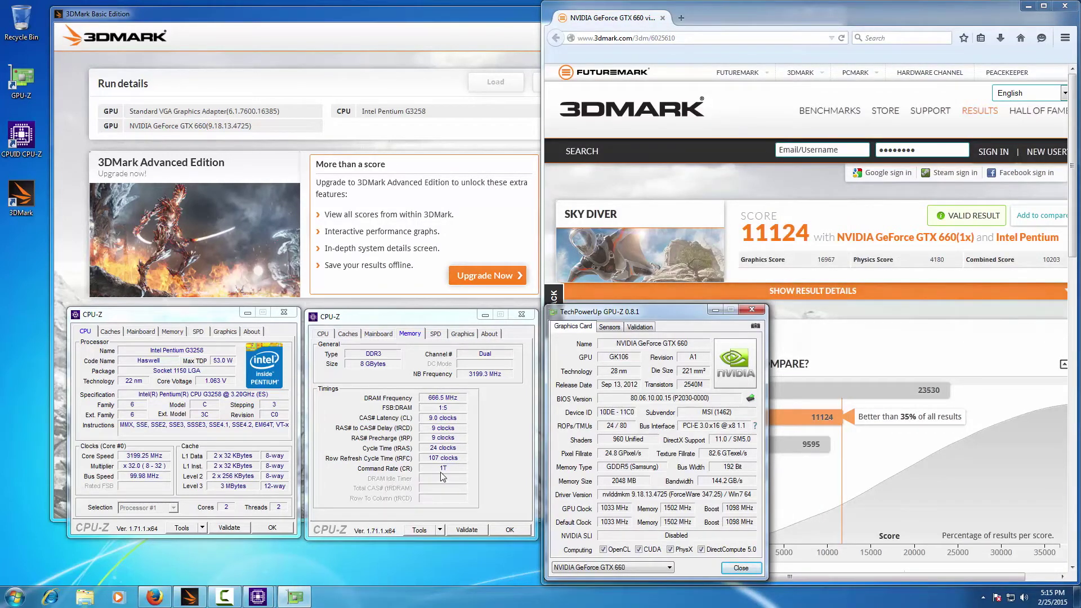
{"action": "left_click", "coordinate": [581, 478]}
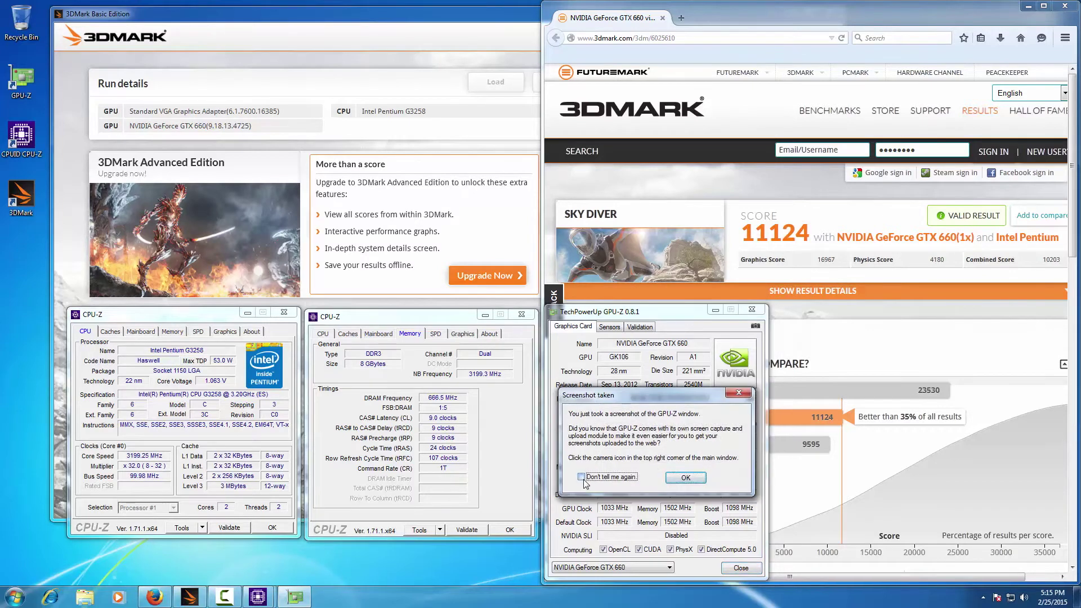
{"action": "left_click", "coordinate": [692, 477]}
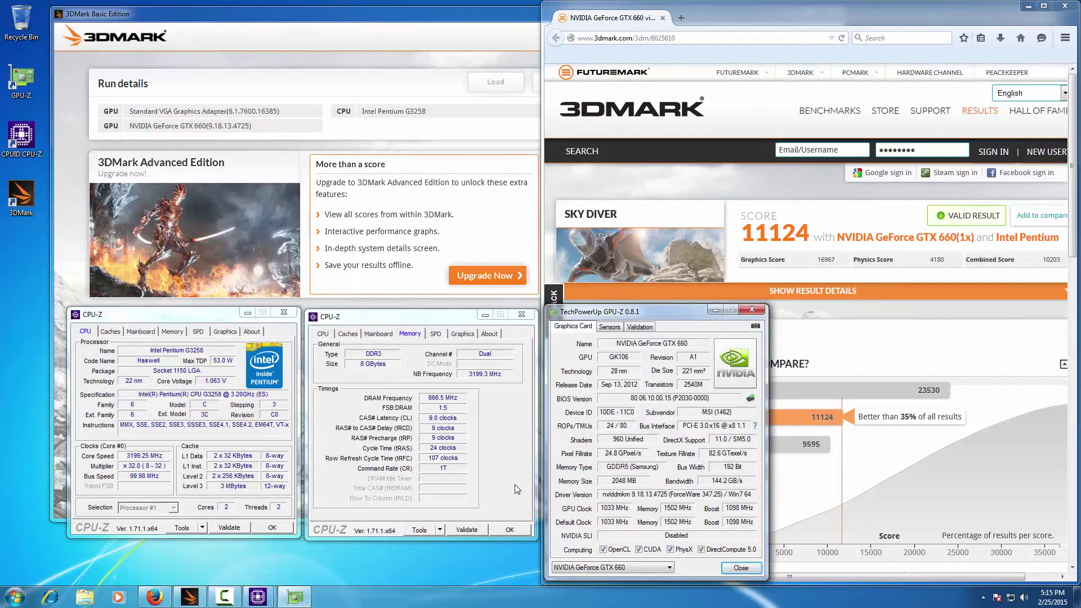
{"action": "left_click", "coordinate": [15, 595]}
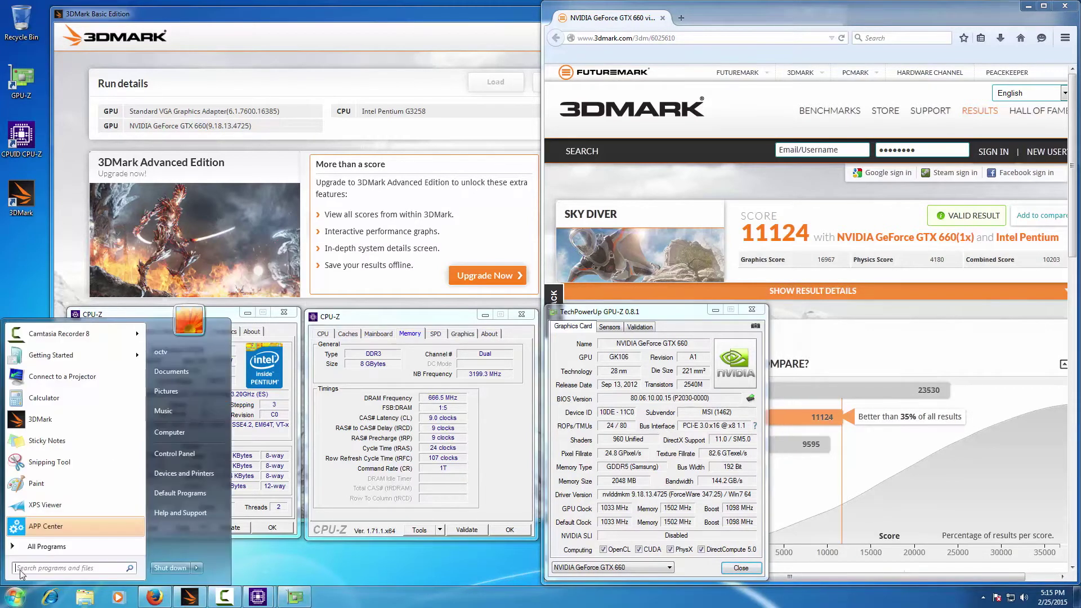
Step: Capture the full screen with Snipping Tool and save it to the Desktop as 11124
{"action": "left_click", "coordinate": [49, 462]}
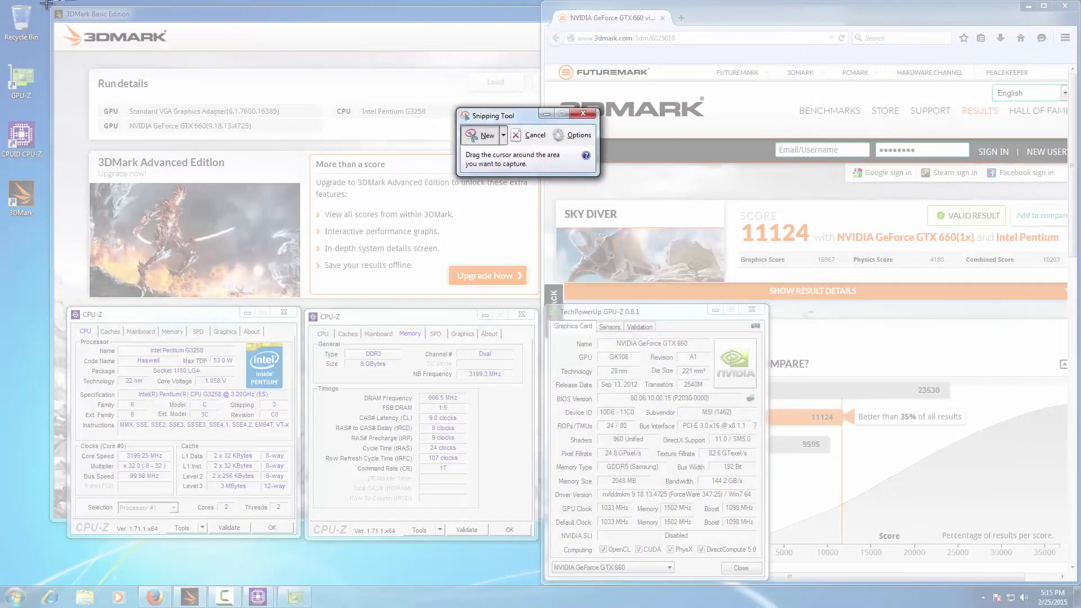
{"action": "left_click_drag", "start_coordinate": [46, 5], "coordinate": [1076, 578]}
{"action": "left_click", "coordinate": [48, 39]}
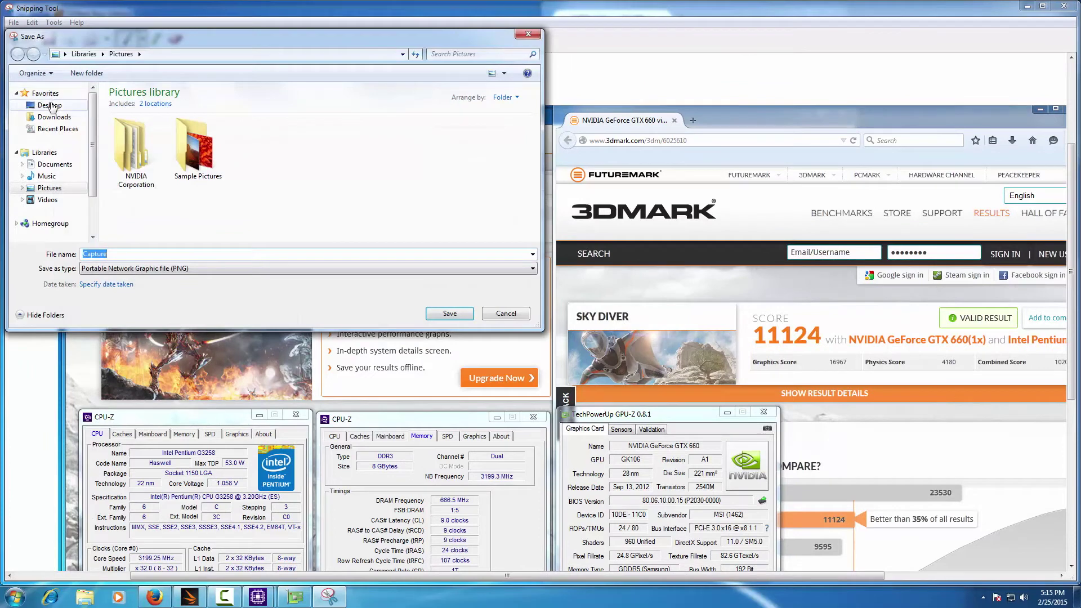
{"action": "left_click", "coordinate": [51, 105]}
{"action": "double_click", "coordinate": [122, 252]}
{"action": "type", "text": "11124"}
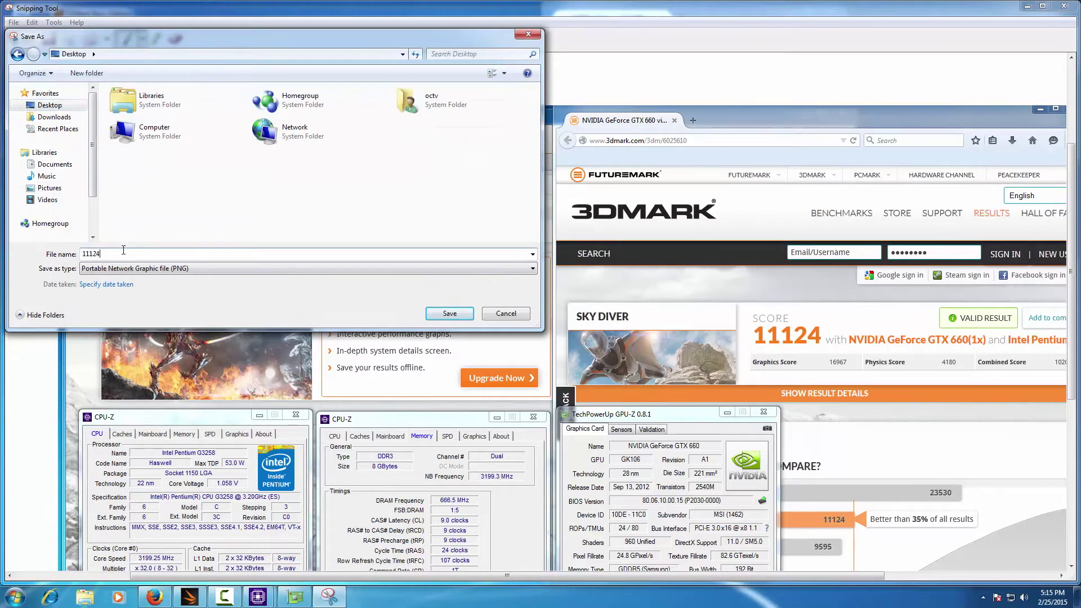
{"action": "key", "text": "Return"}
{"action": "left_click", "coordinate": [1064, 6]}
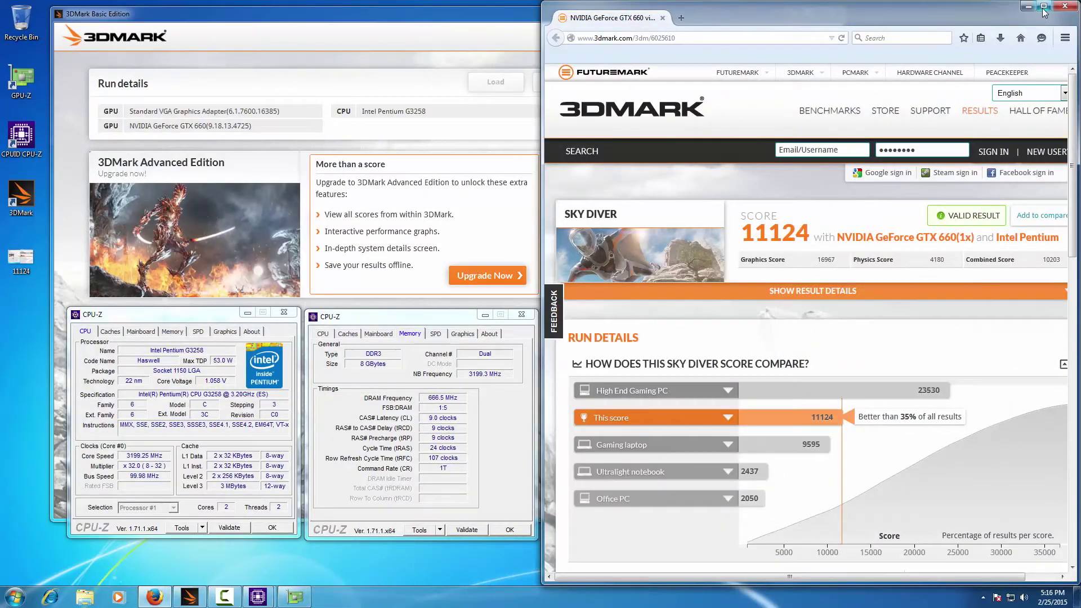
Step: Maximize Firefox and load hwbot.org in a new tab
{"action": "left_click", "coordinate": [1043, 7]}
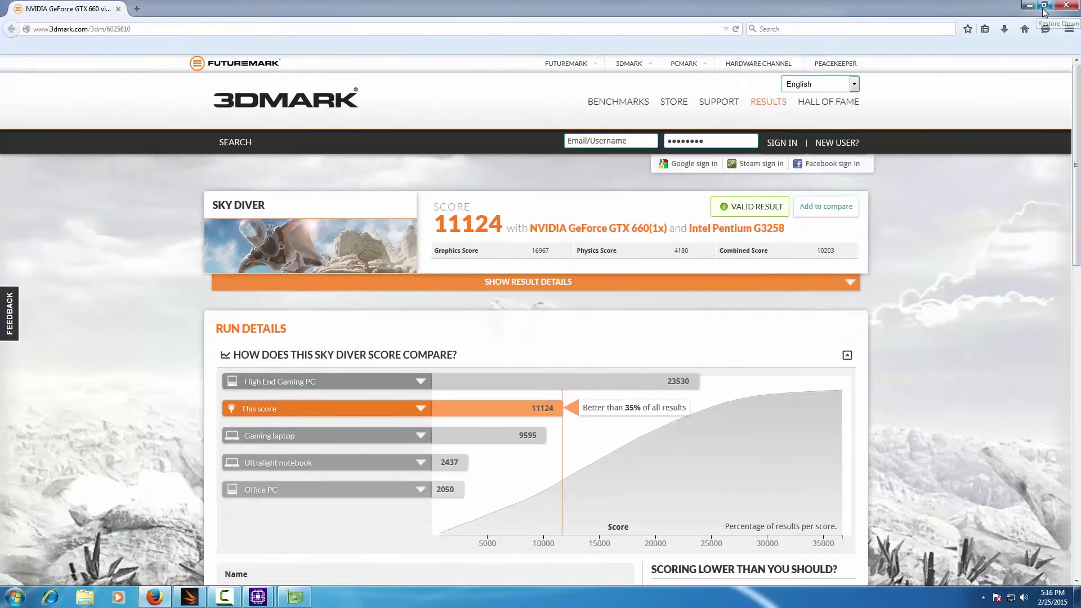
{"action": "left_click", "coordinate": [137, 9]}
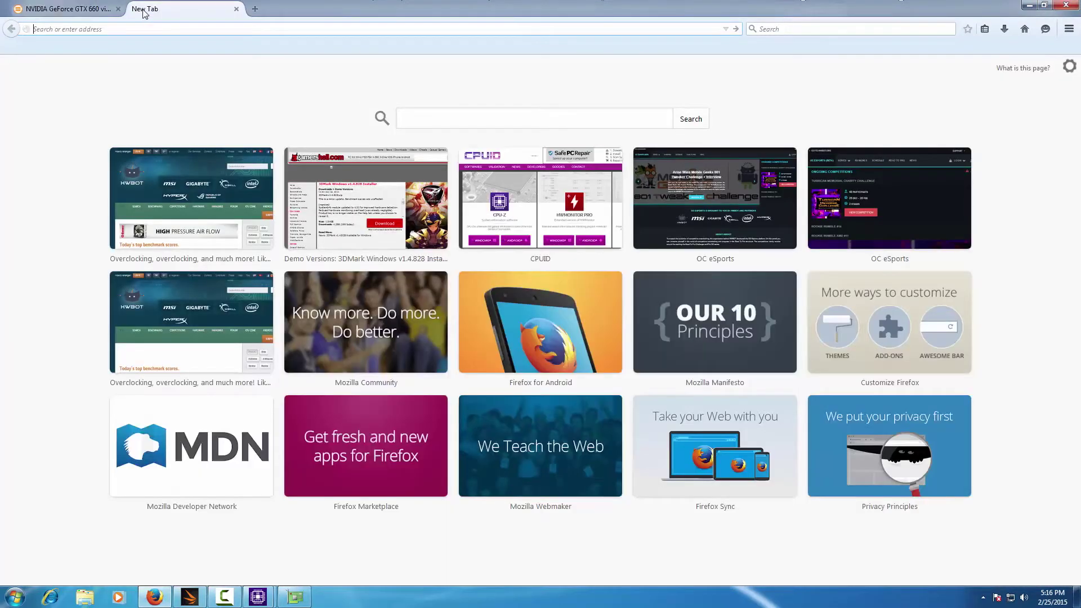
{"action": "type", "text": "hwbot.org"}
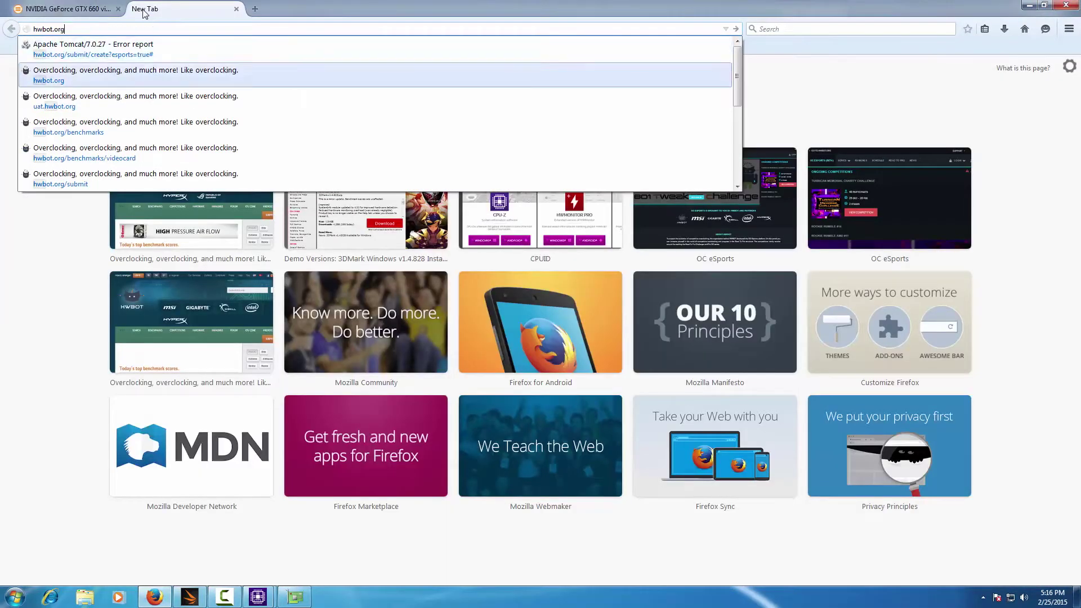
{"action": "key", "text": "Return"}
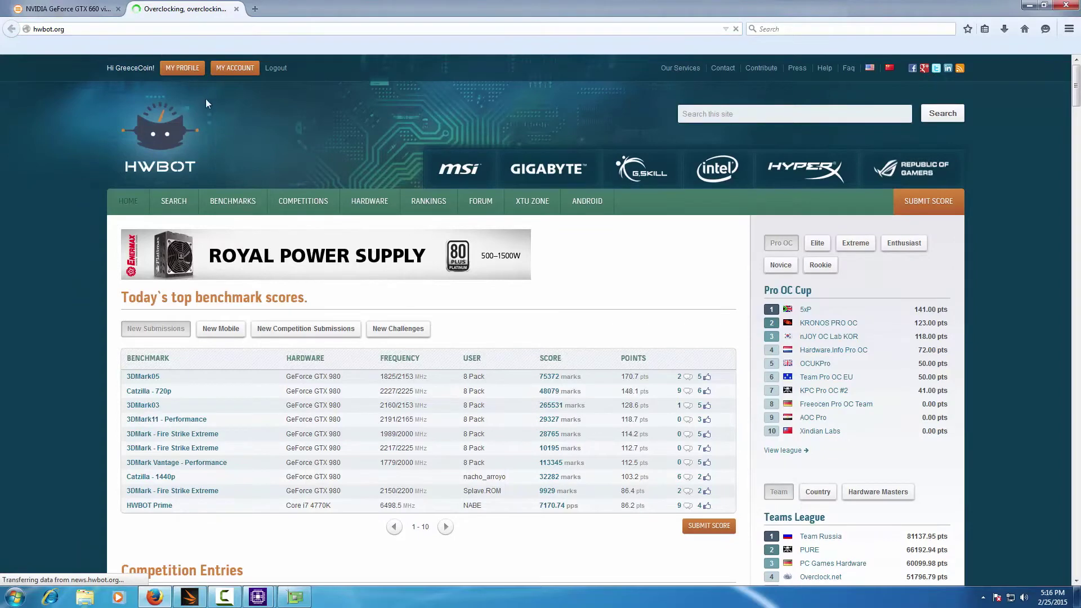
Step: On the Submit Score page, choose 3DMark - Sky Diver among the videocard benchmarks
{"action": "left_click", "coordinate": [913, 210]}
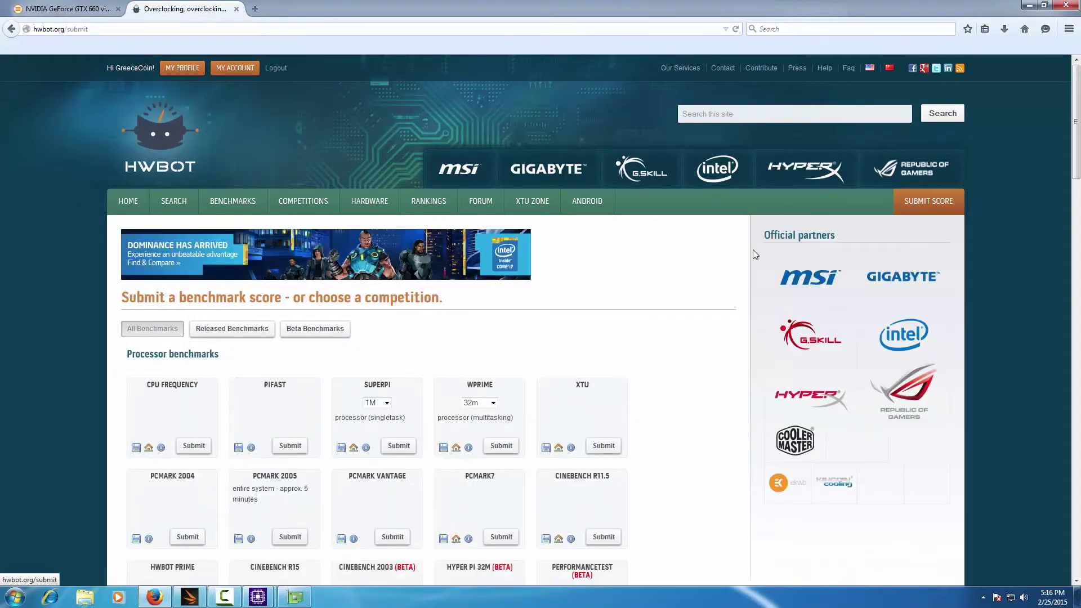
{"action": "scroll", "coordinate": [324, 346], "scroll_direction": "down", "scroll_amount": 2}
{"action": "scroll", "coordinate": [323, 344], "scroll_direction": "down", "scroll_amount": 7}
{"action": "scroll", "coordinate": [322, 341], "scroll_direction": "down", "scroll_amount": 6}
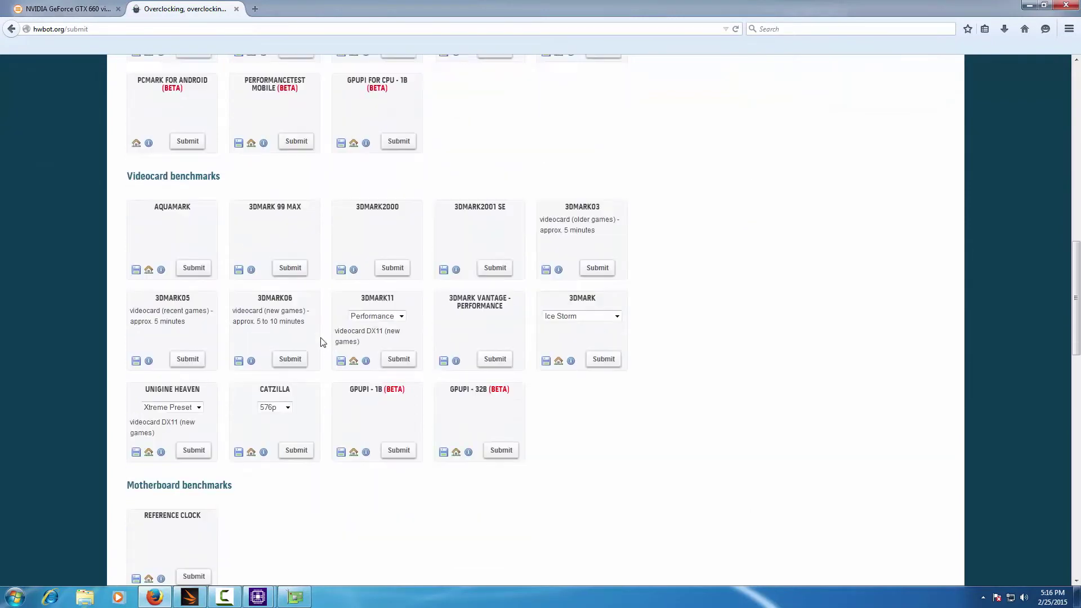
{"action": "scroll", "coordinate": [322, 342], "scroll_direction": "down", "scroll_amount": 4}
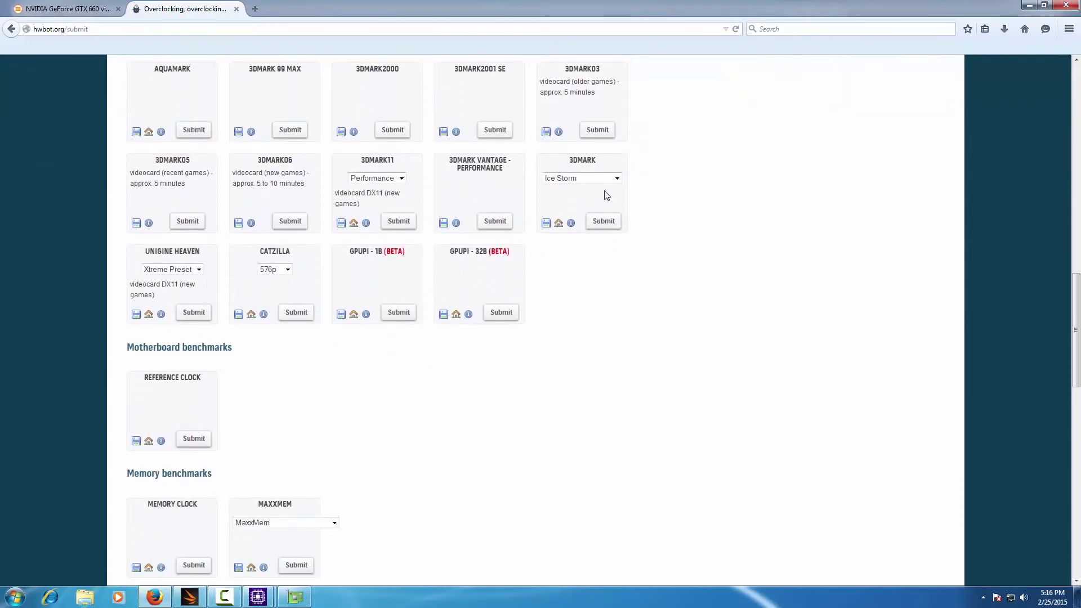
{"action": "left_click", "coordinate": [614, 179]}
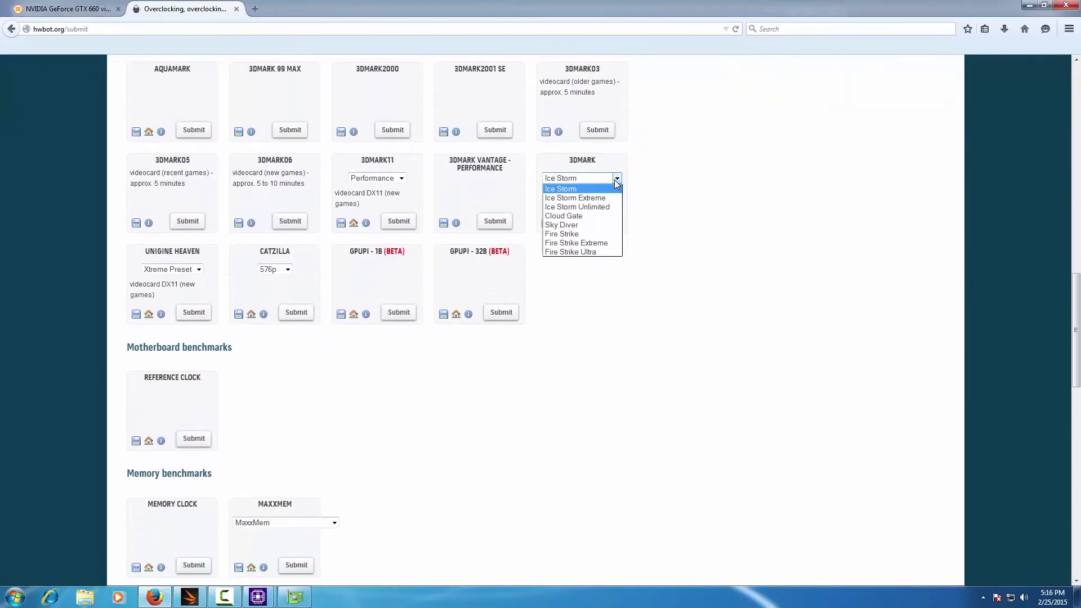
{"action": "left_click", "coordinate": [590, 224]}
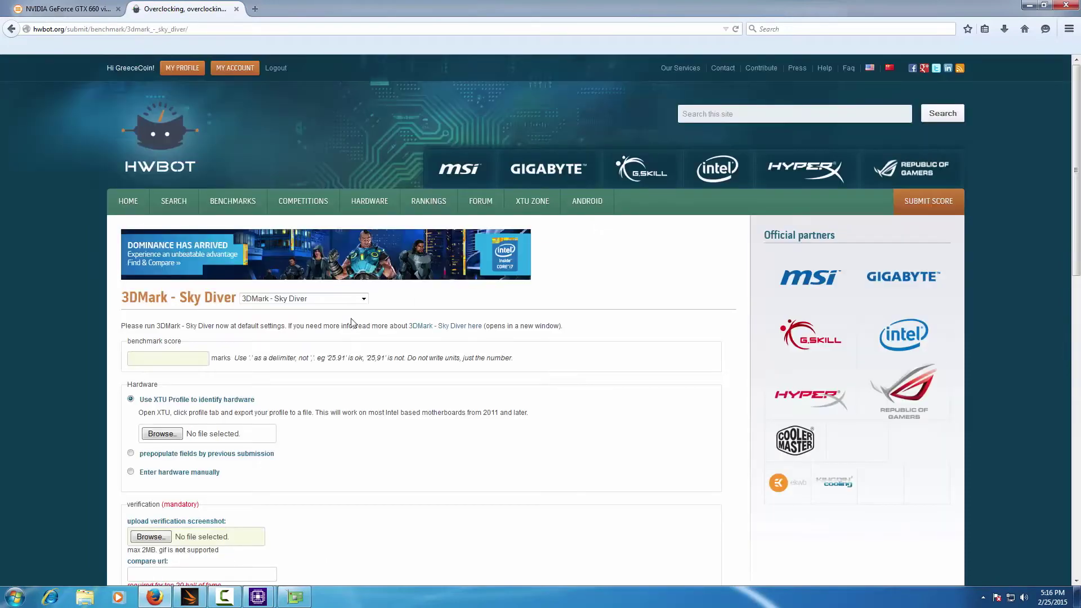
Step: Enter hardware manually: score 11124 and a Pentium G3258 at 3200 MHz on air cooling
{"action": "scroll", "coordinate": [214, 284], "scroll_direction": "down", "scroll_amount": 4}
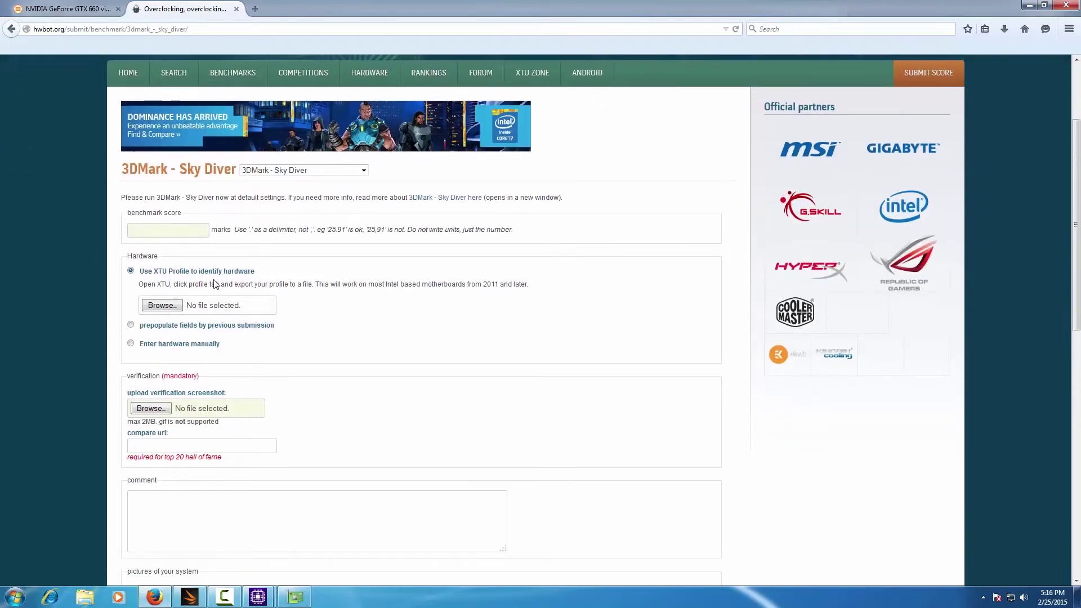
{"action": "left_click", "coordinate": [176, 344]}
{"action": "left_click", "coordinate": [176, 233]}
{"action": "type", "text": "11124"}
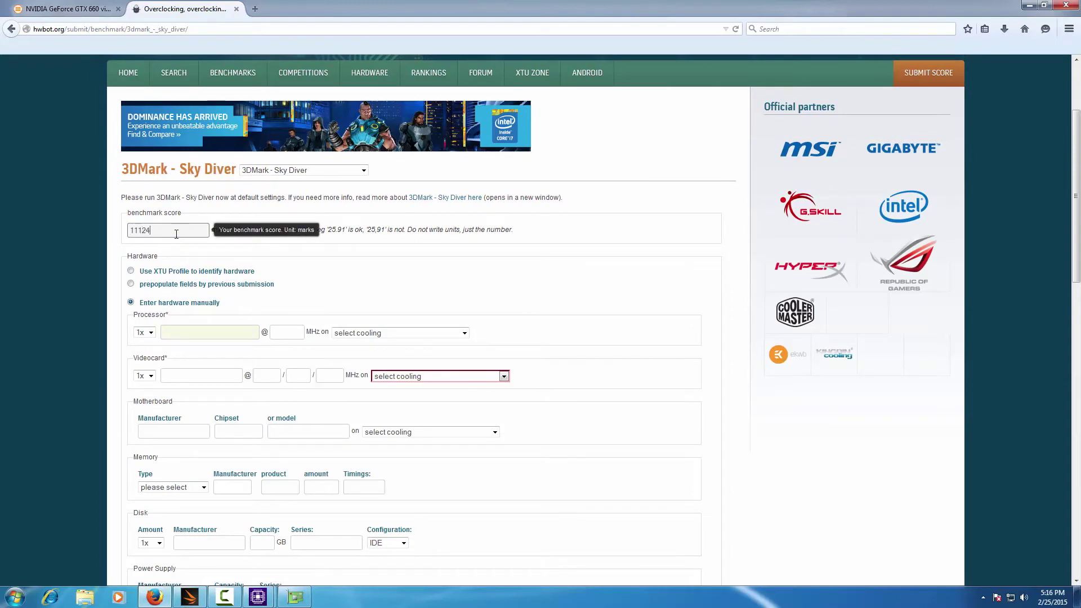
{"action": "left_click", "coordinate": [189, 331]}
{"action": "type", "text": "3258"}
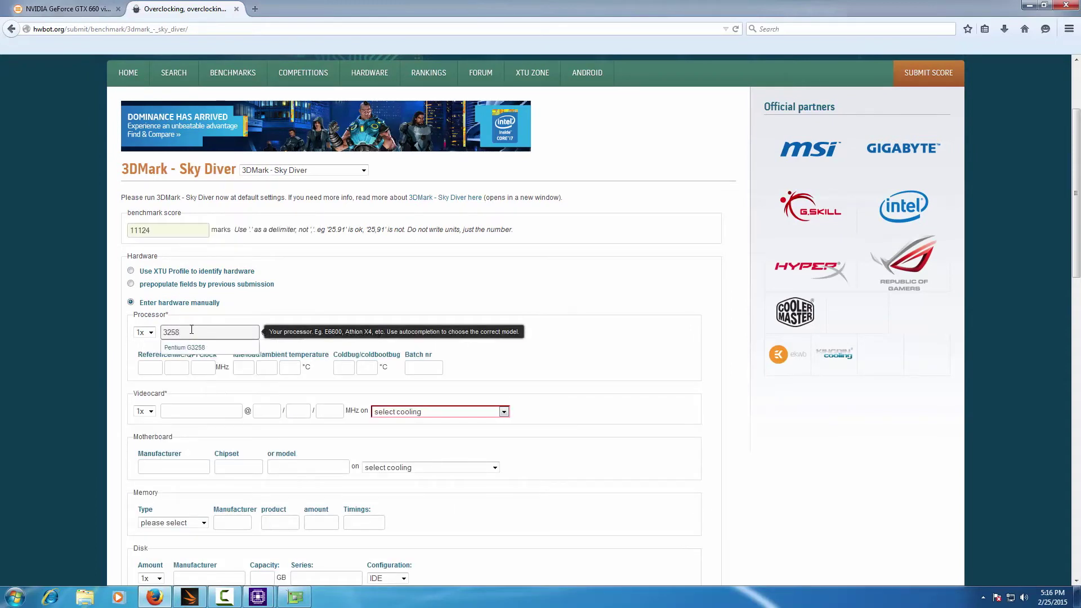
{"action": "left_click", "coordinate": [195, 343]}
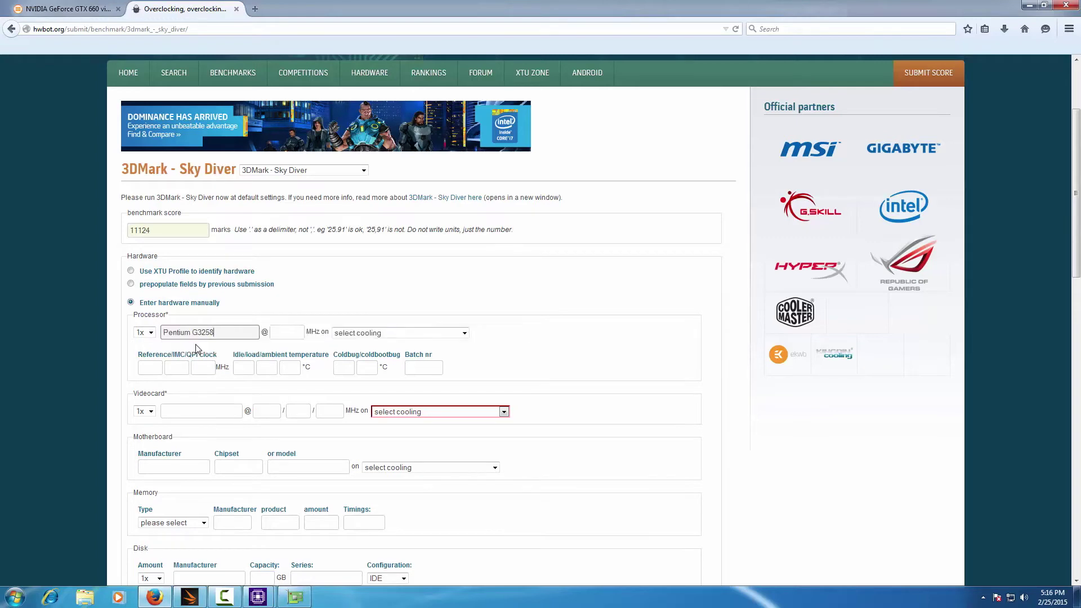
{"action": "left_click", "coordinate": [278, 332]}
{"action": "type", "text": "3200"}
{"action": "left_click", "coordinate": [394, 333]}
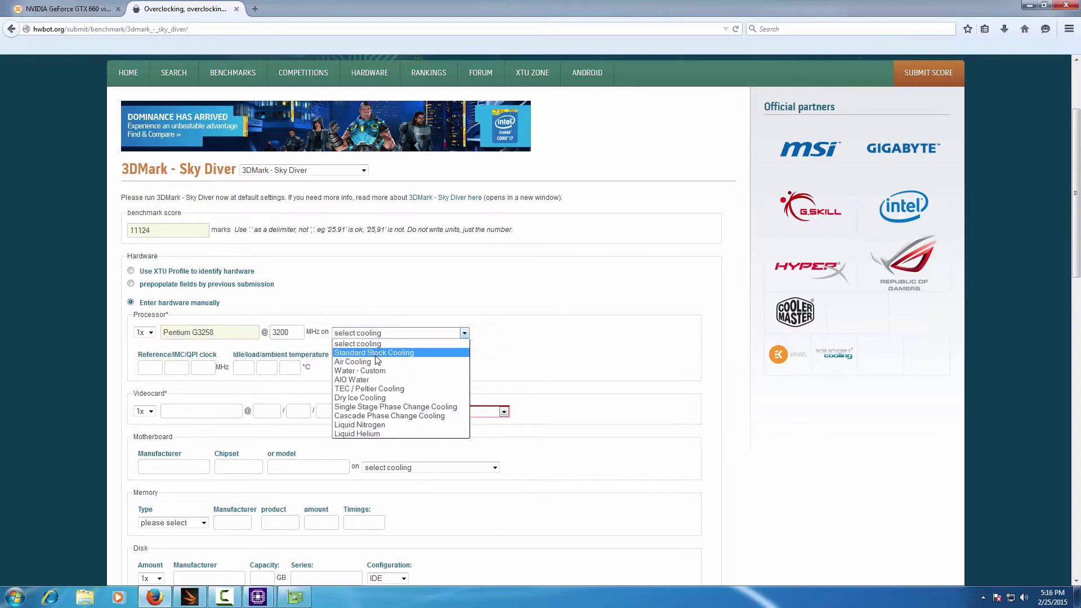
{"action": "left_click", "coordinate": [361, 348]}
Step: Set the videocard to GeForce GTX 660 from the autocomplete suggestions
{"action": "scroll", "coordinate": [229, 326], "scroll_direction": "down", "scroll_amount": 4}
{"action": "left_click", "coordinate": [209, 283]}
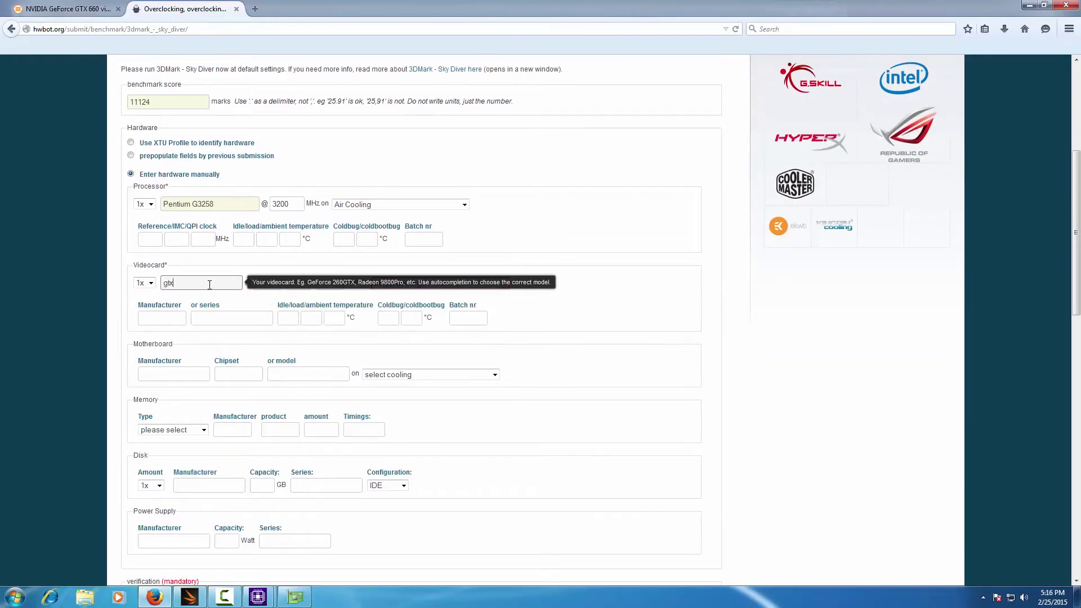
{"action": "type", "text": " 660"}
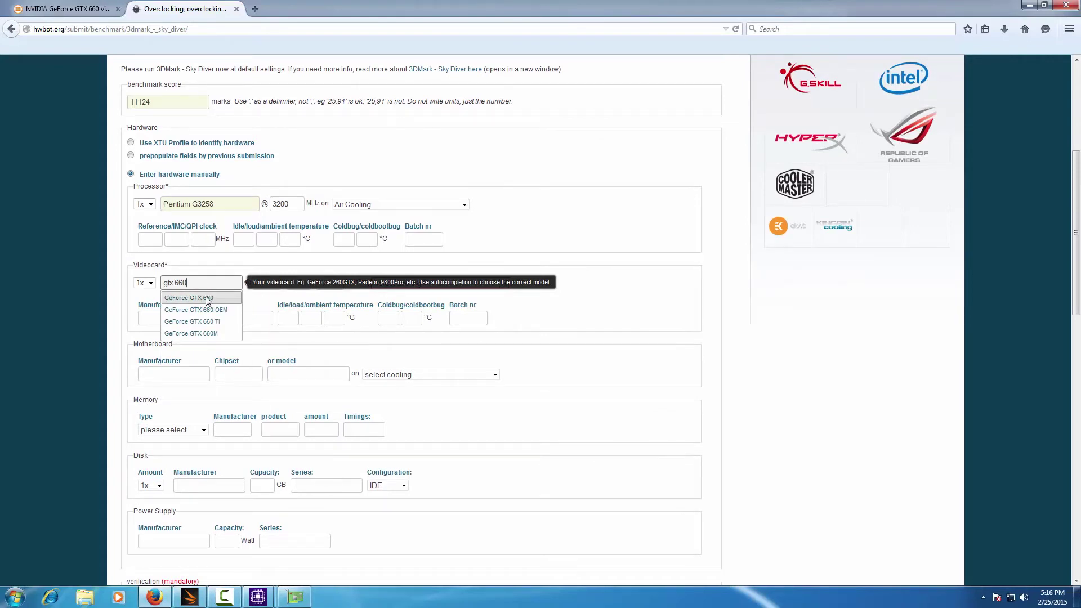
{"action": "left_click", "coordinate": [208, 298]}
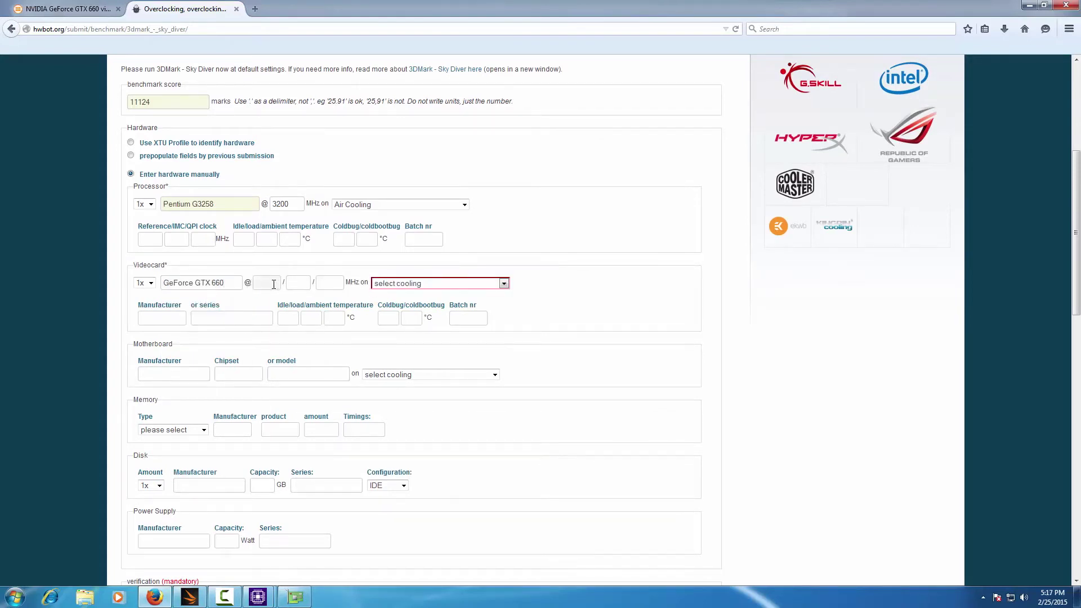
Step: Arrange windows so GPU-Z's videocard details sit beside the HWBot form
{"action": "left_click_drag", "start_coordinate": [532, 19], "coordinate": [754, 41]}
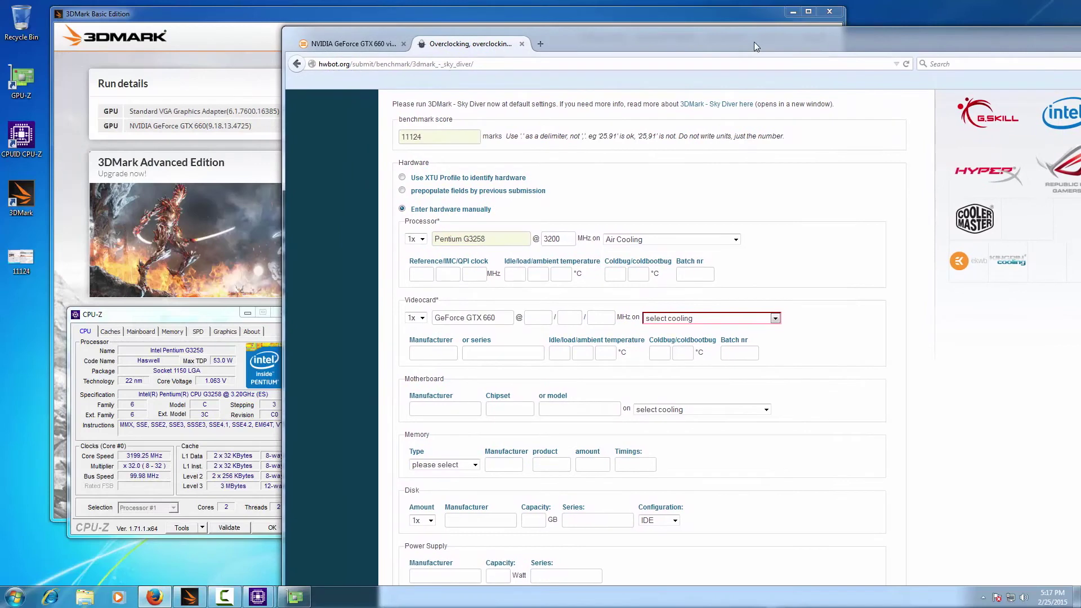
{"action": "left_click", "coordinate": [295, 596]}
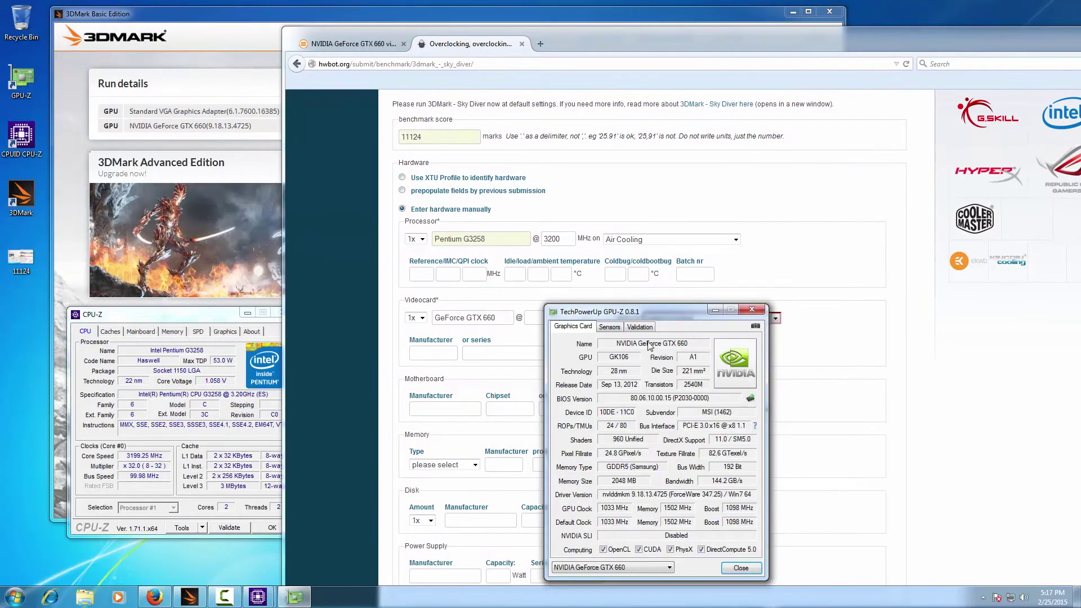
{"action": "left_click_drag", "start_coordinate": [650, 313], "coordinate": [195, 239]}
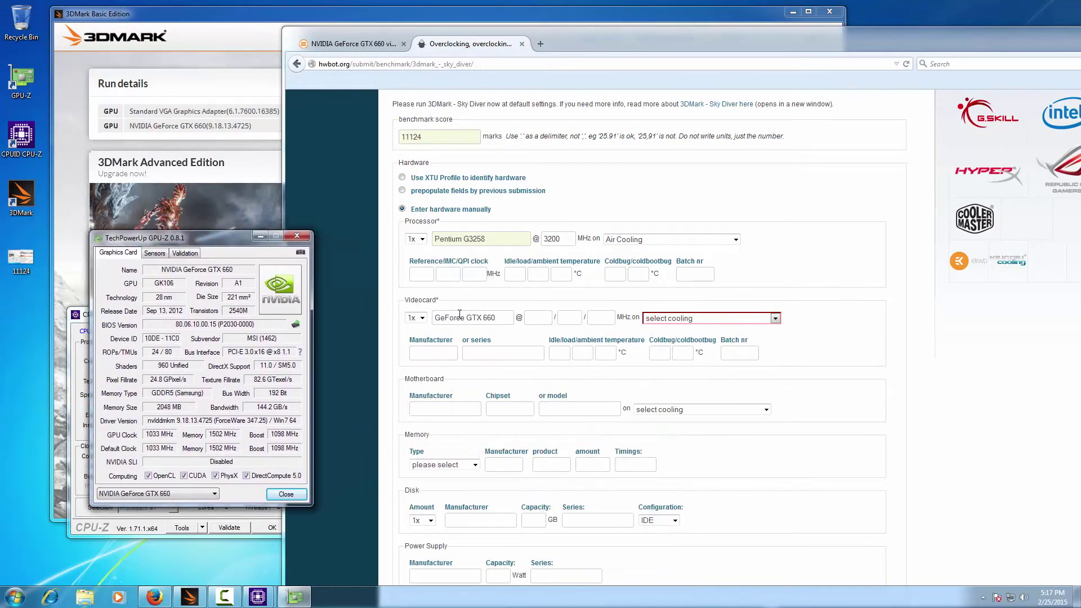
Step: Enter the videocard clocks 1033 MHz core and 1502 MHz memory, Air Cooling, and manufacturer MSI
{"action": "left_click", "coordinate": [530, 318]}
{"action": "key", "text": "Tab"}
{"action": "key", "text": "Tab"}
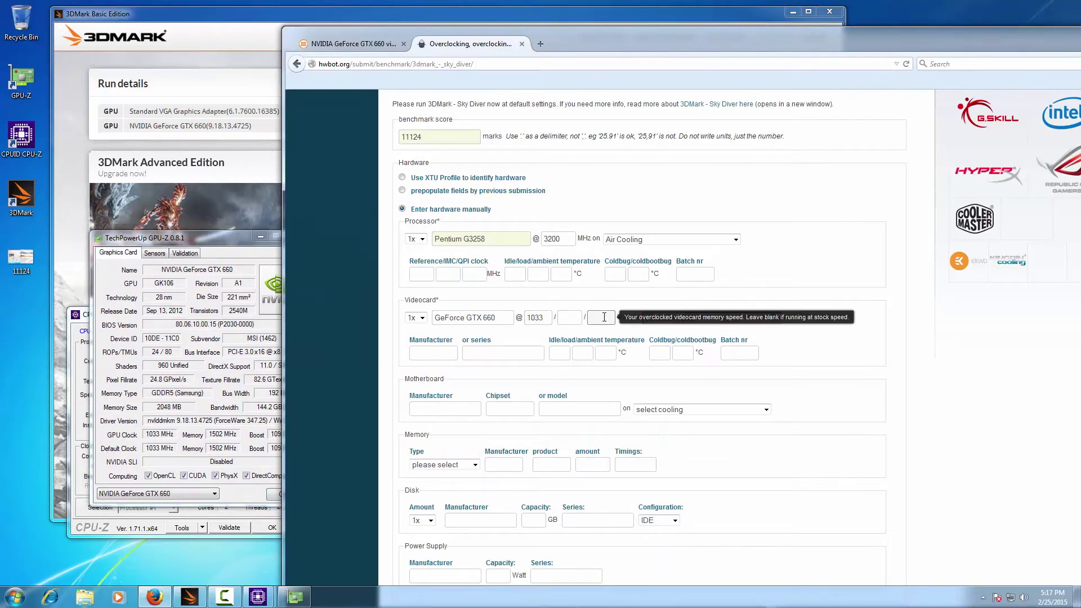
{"action": "type", "text": "1502"}
{"action": "left_click", "coordinate": [709, 318]}
{"action": "left_click", "coordinate": [693, 340]}
{"action": "left_click", "coordinate": [433, 354]}
{"action": "type", "text": "msi"}
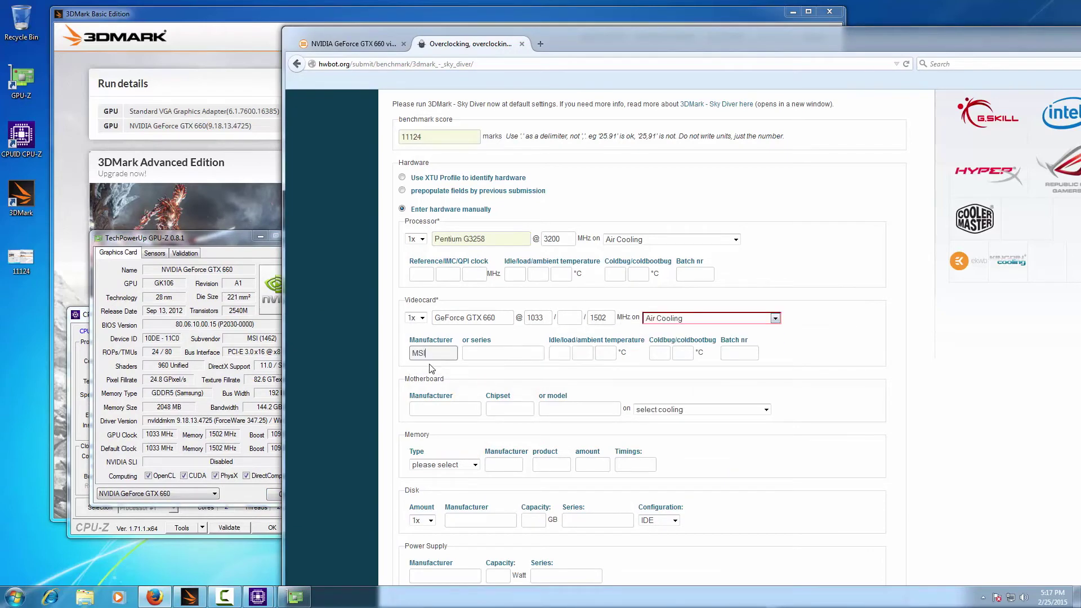
Step: Enter the motherboard model as 'z97x-soc f'
{"action": "left_click", "coordinate": [579, 408]}
{"action": "type", "text": "z97x-soc f"}
{"action": "left_click", "coordinate": [574, 431]}
{"action": "scroll", "coordinate": [434, 279], "scroll_direction": "down", "scroll_amount": 10}
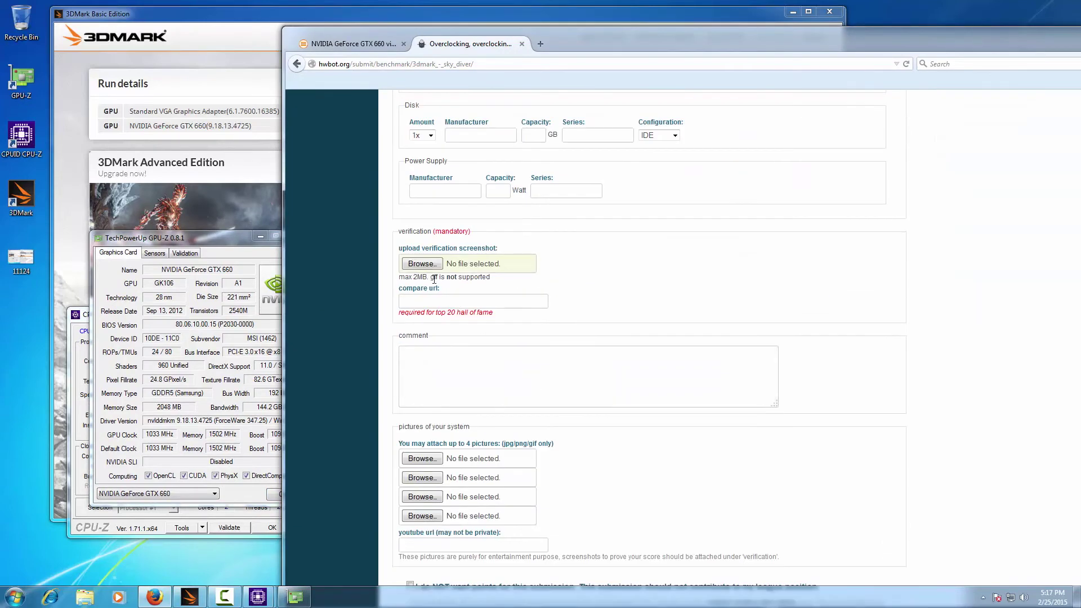
Step: Attach 11124.png as the verification screenshot and paste the 3DMark result link into Compare url
{"action": "left_click", "coordinate": [431, 268]}
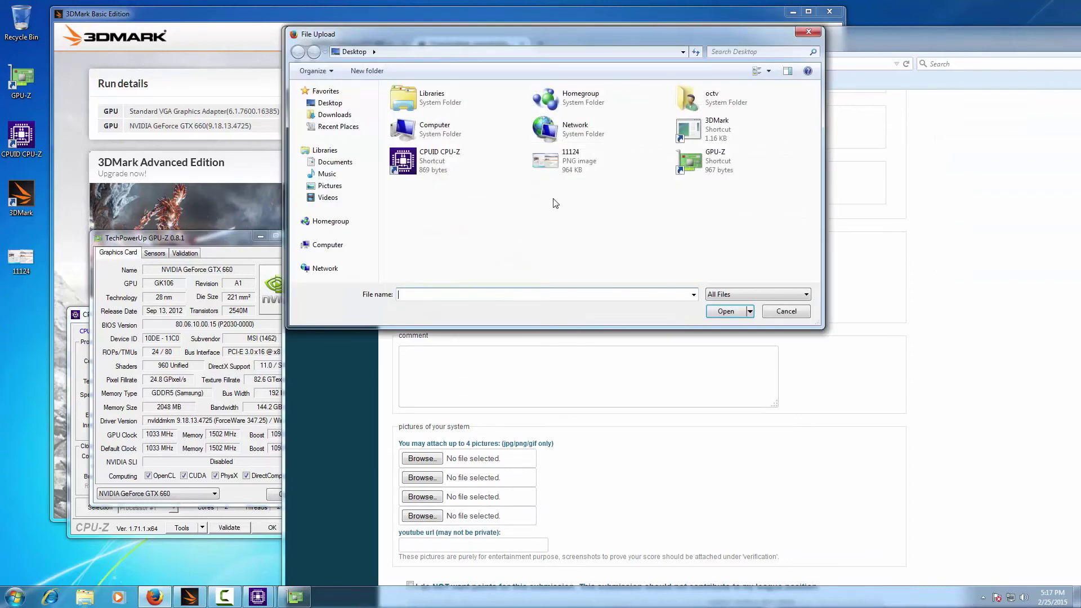
{"action": "double_click", "coordinate": [567, 164]}
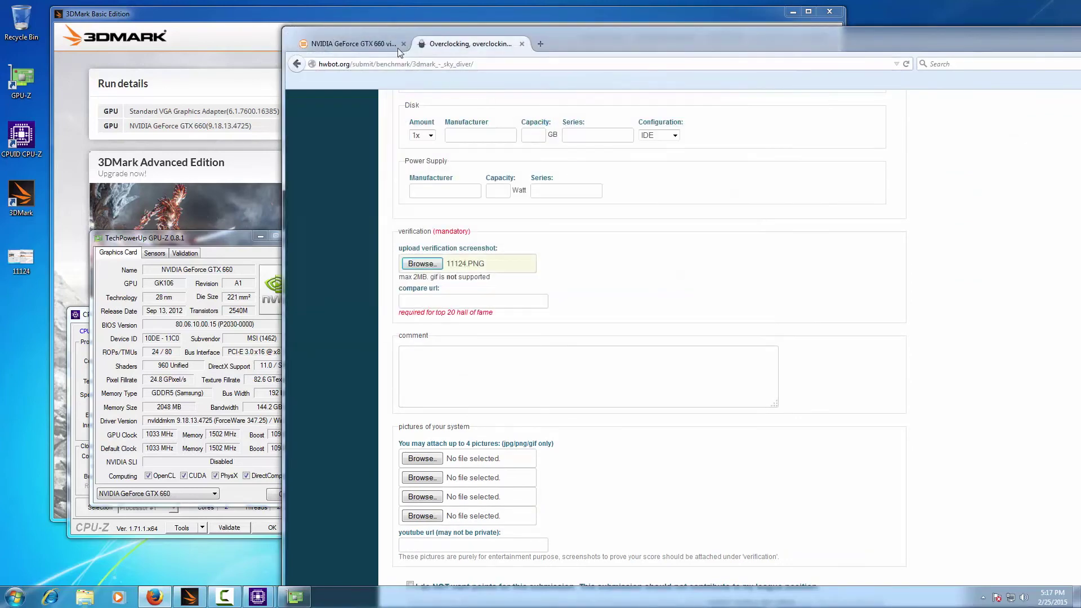
{"action": "left_click", "coordinate": [377, 45]}
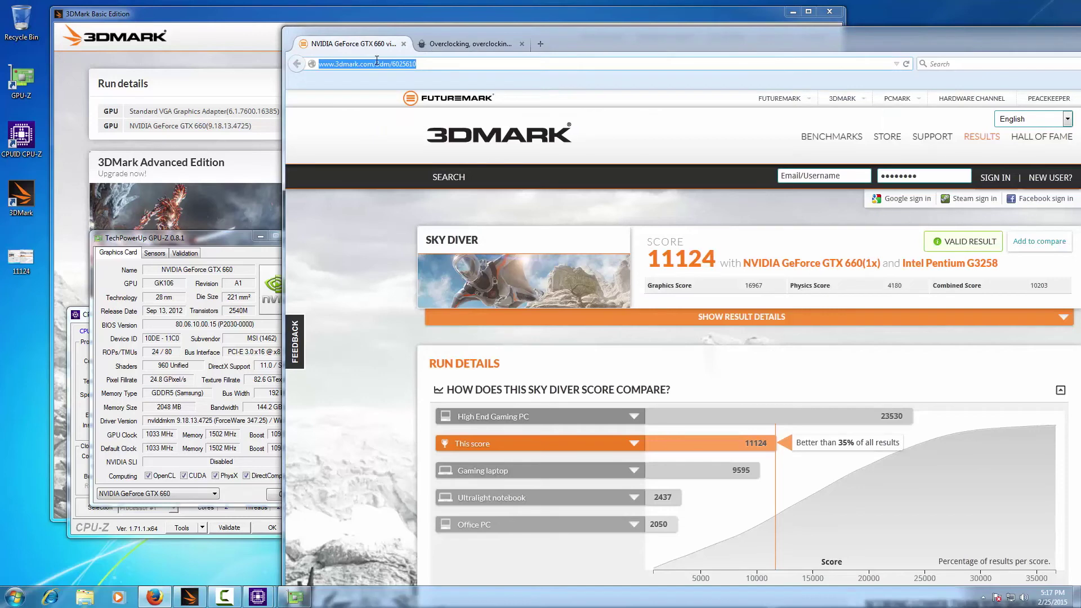
{"action": "left_click", "coordinate": [439, 50]}
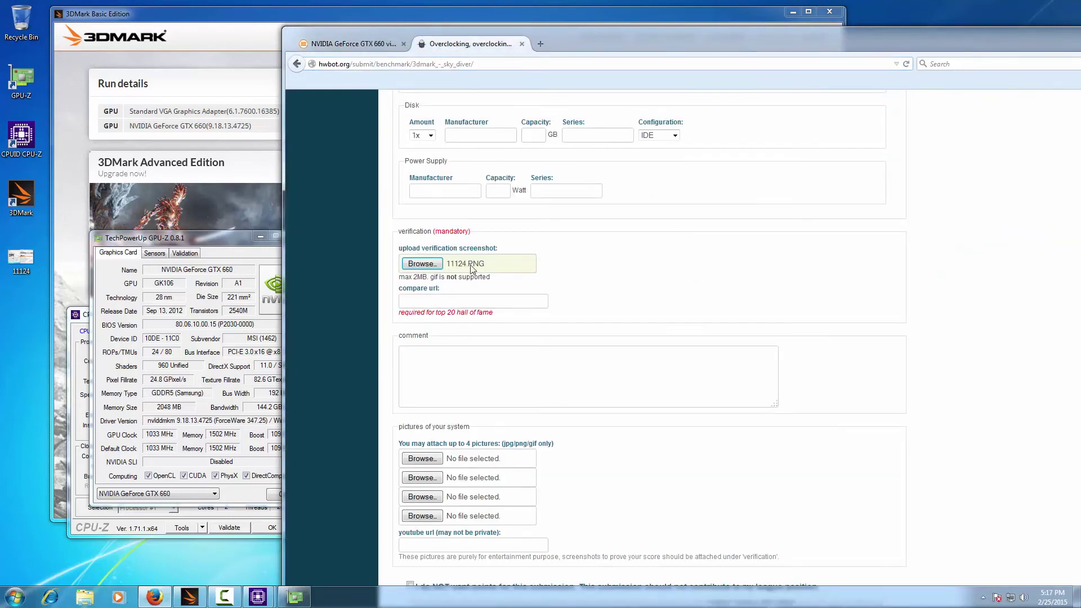
{"action": "left_click", "coordinate": [480, 298]}
{"action": "type", "text": "http://www.3dmark.com/3dm/6025610"}
Step: Submit the benchmark result and maximize the browser on the submission details page
{"action": "scroll", "coordinate": [535, 338], "scroll_direction": "down", "scroll_amount": 2}
{"action": "scroll", "coordinate": [506, 293], "scroll_direction": "down", "scroll_amount": 6}
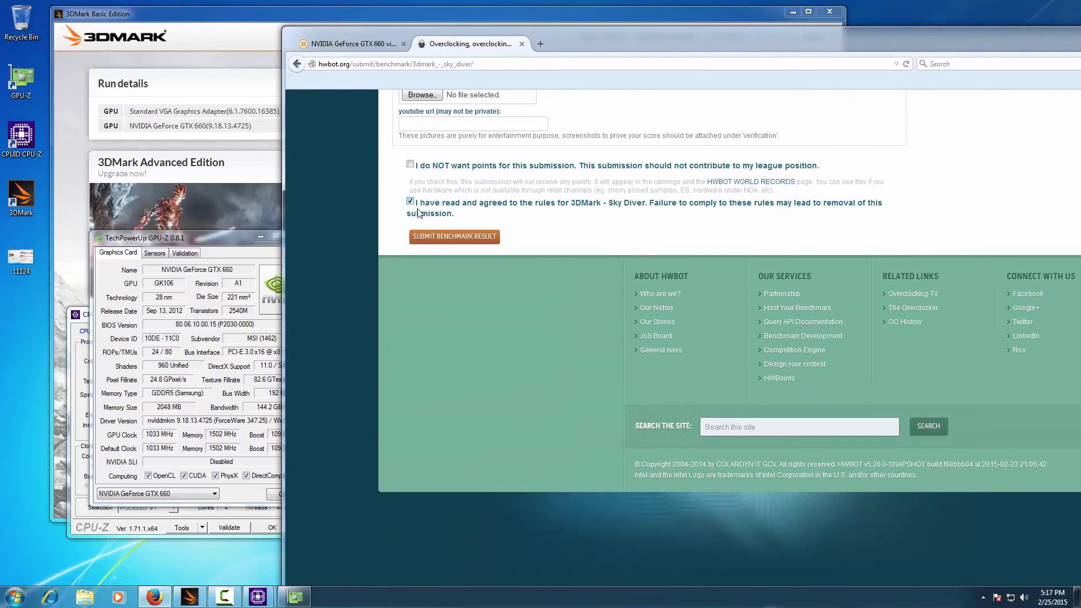
{"action": "left_click", "coordinate": [436, 237]}
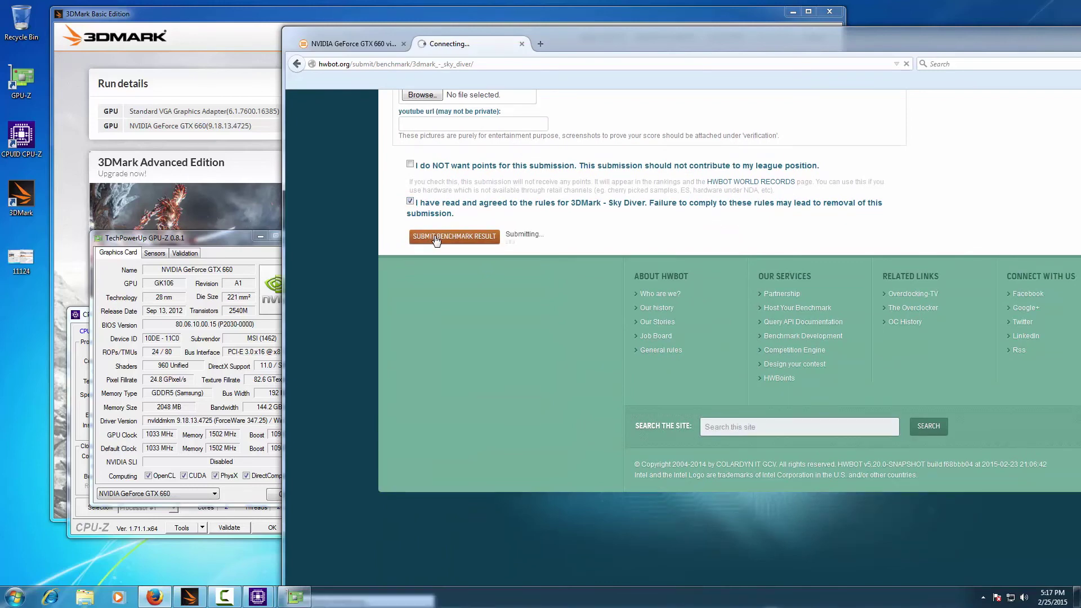
{"action": "double_click", "coordinate": [568, 41]}
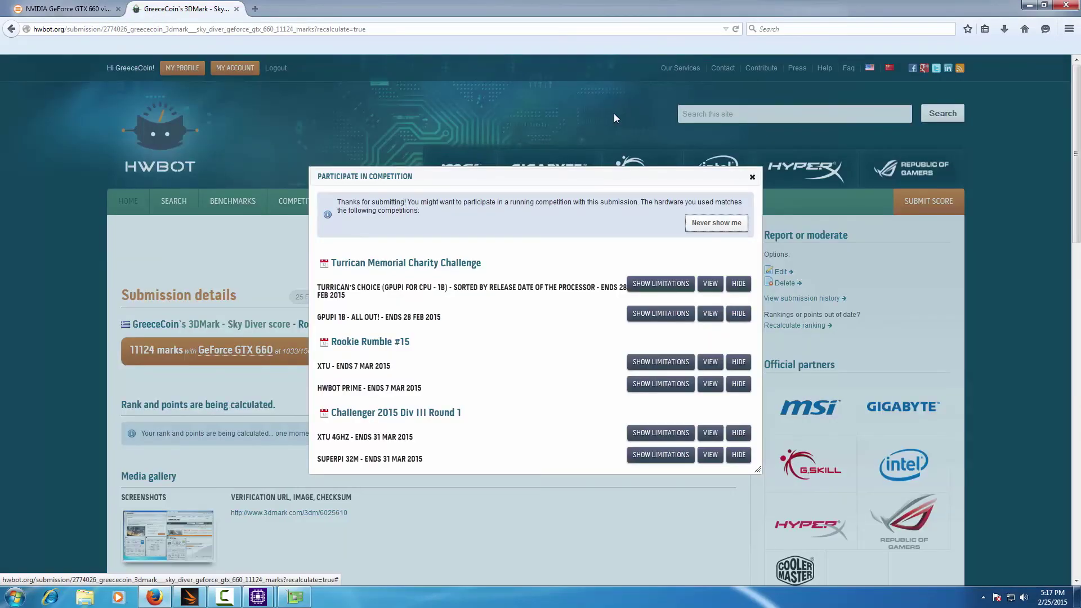
{"action": "scroll", "coordinate": [596, 133], "scroll_direction": "down", "scroll_amount": 3}
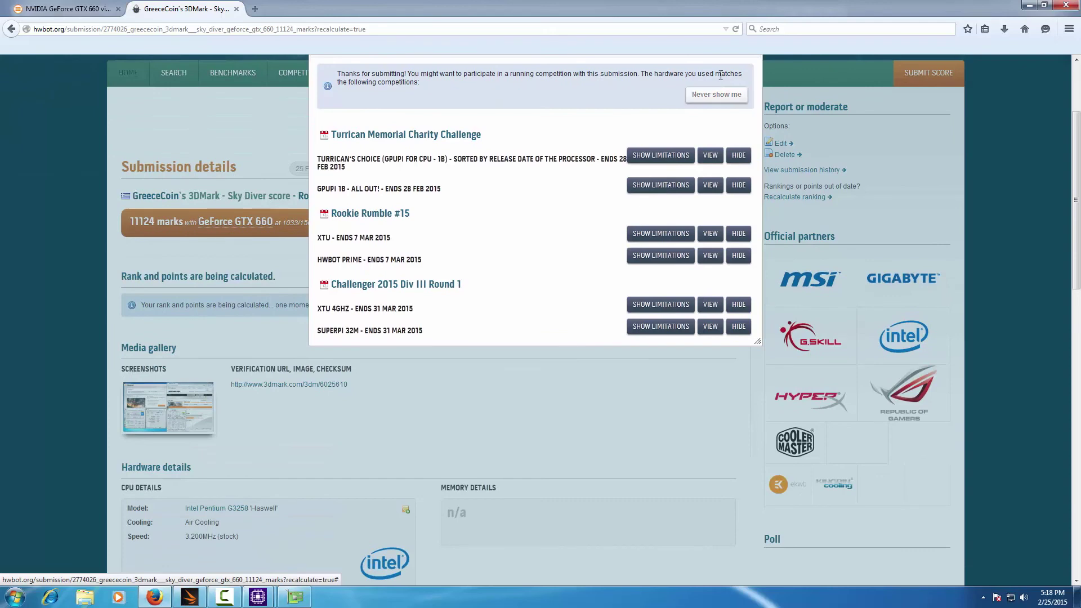
{"action": "scroll", "coordinate": [734, 82], "scroll_direction": "up", "scroll_amount": 3}
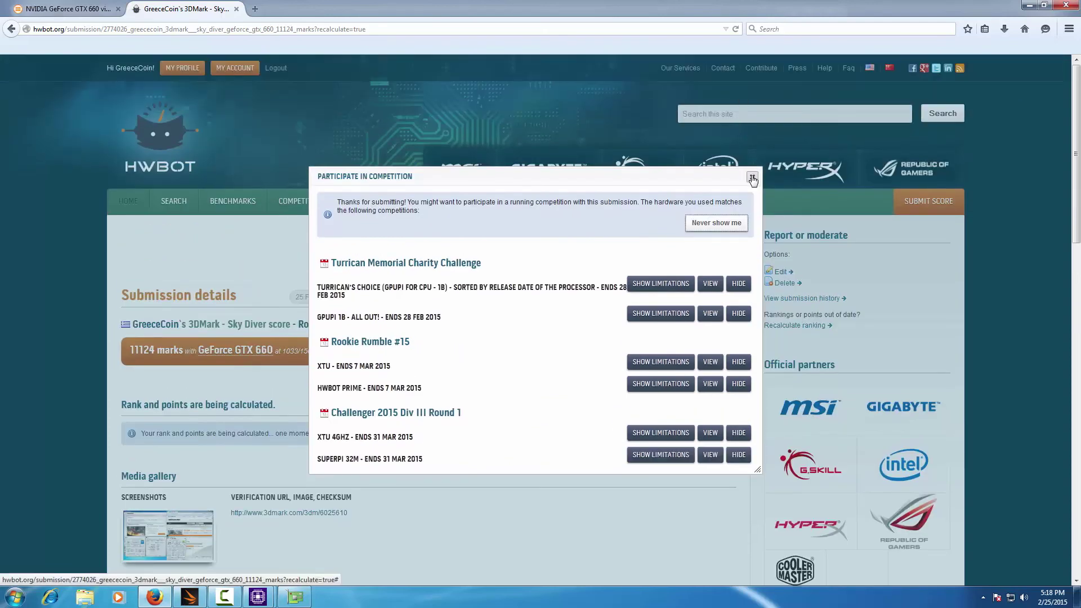